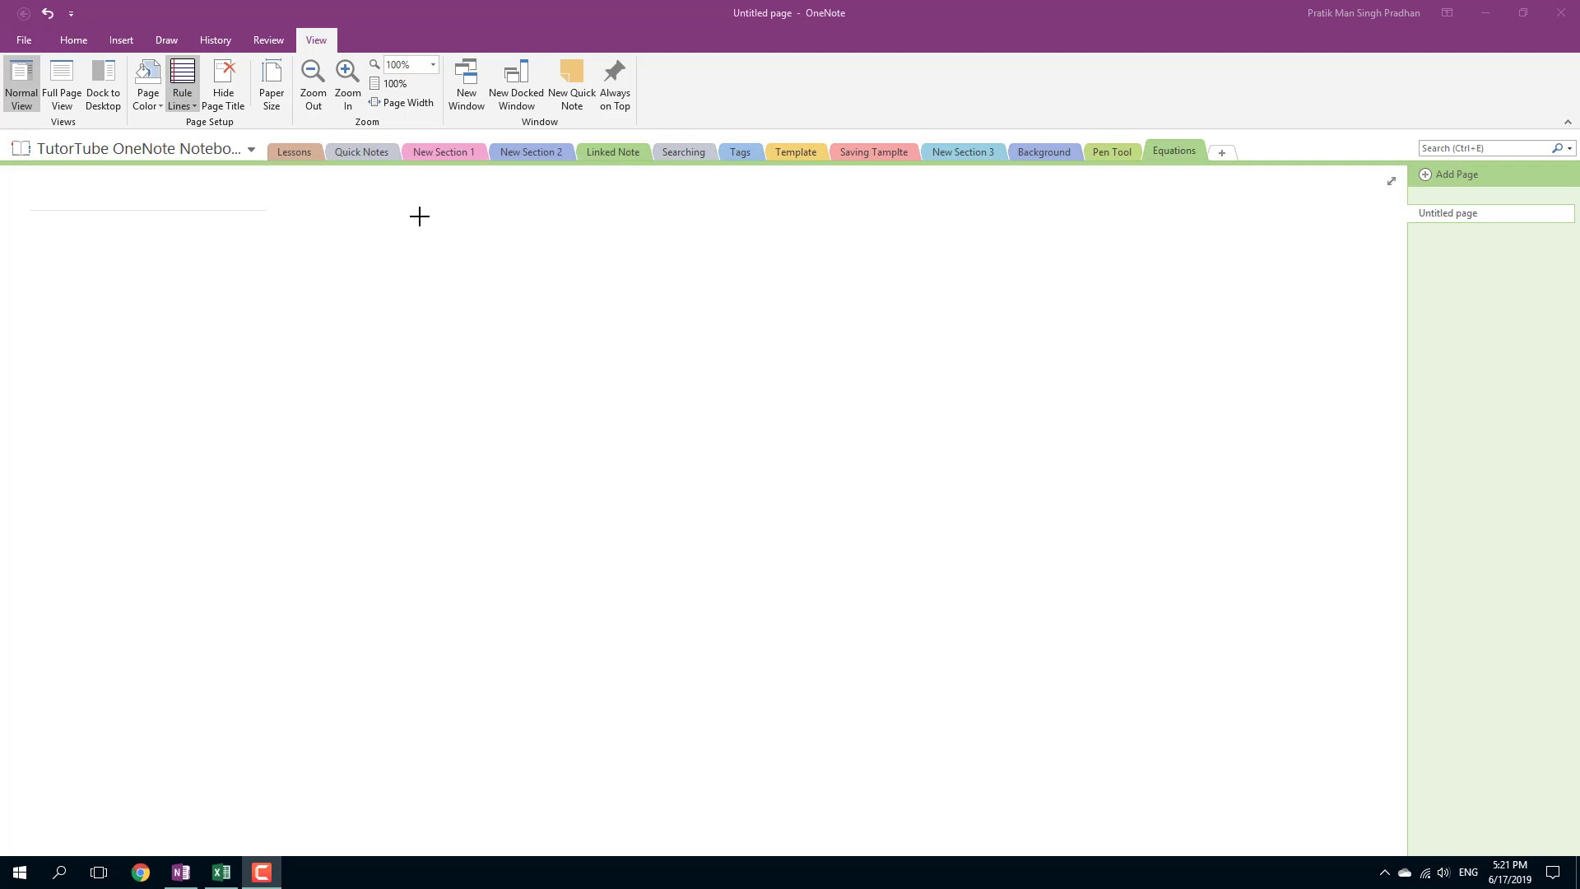
With Snap To Grid on, draw a small square and a larger square to its right
click(167, 37)
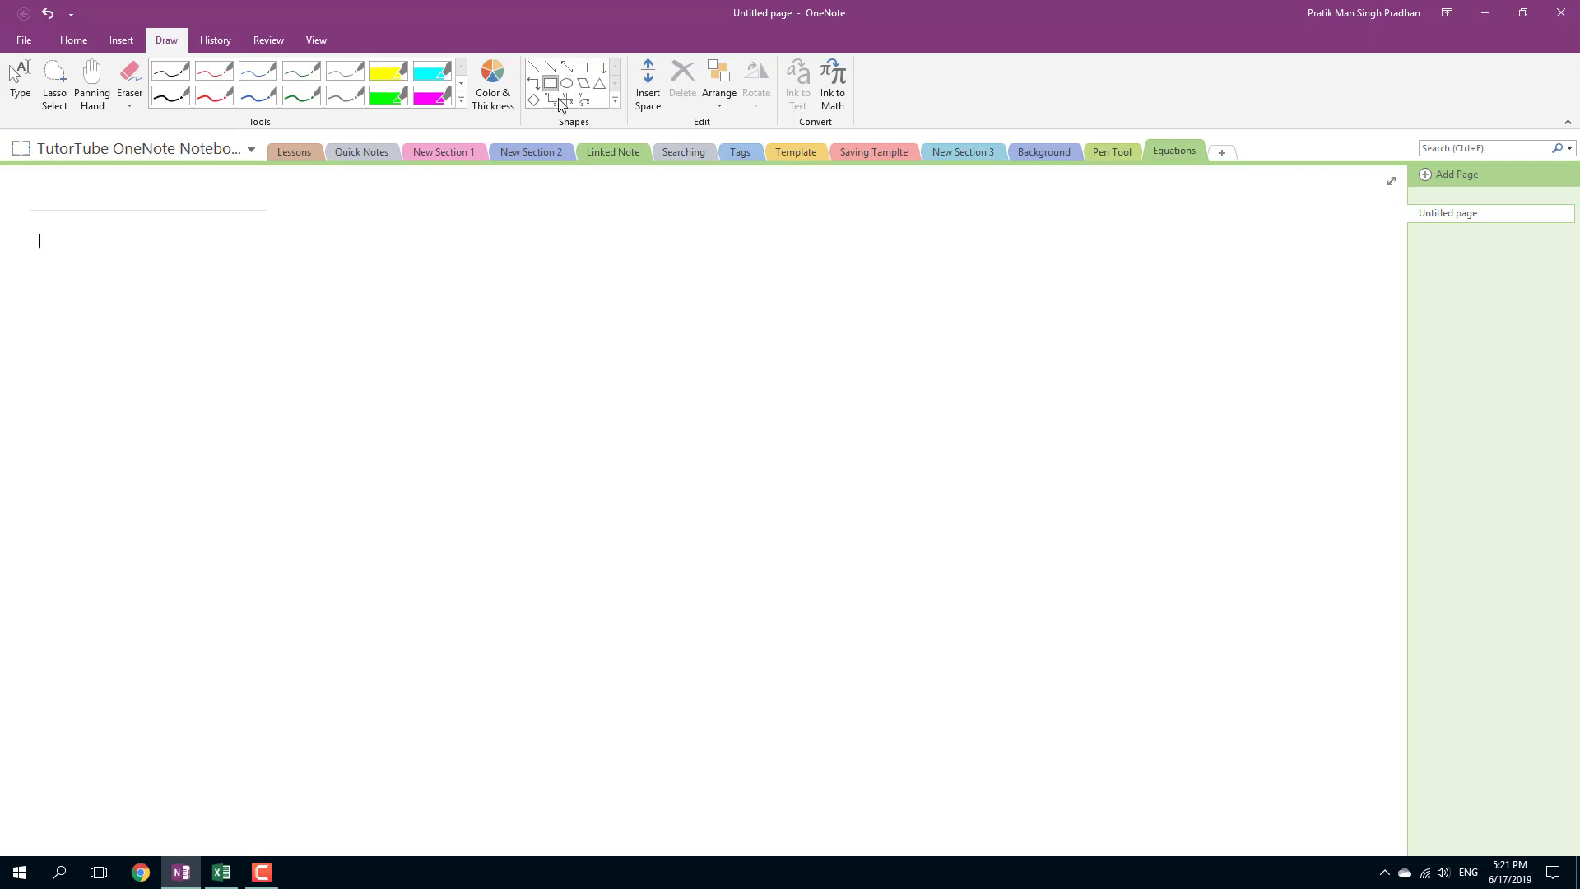
click(615, 100)
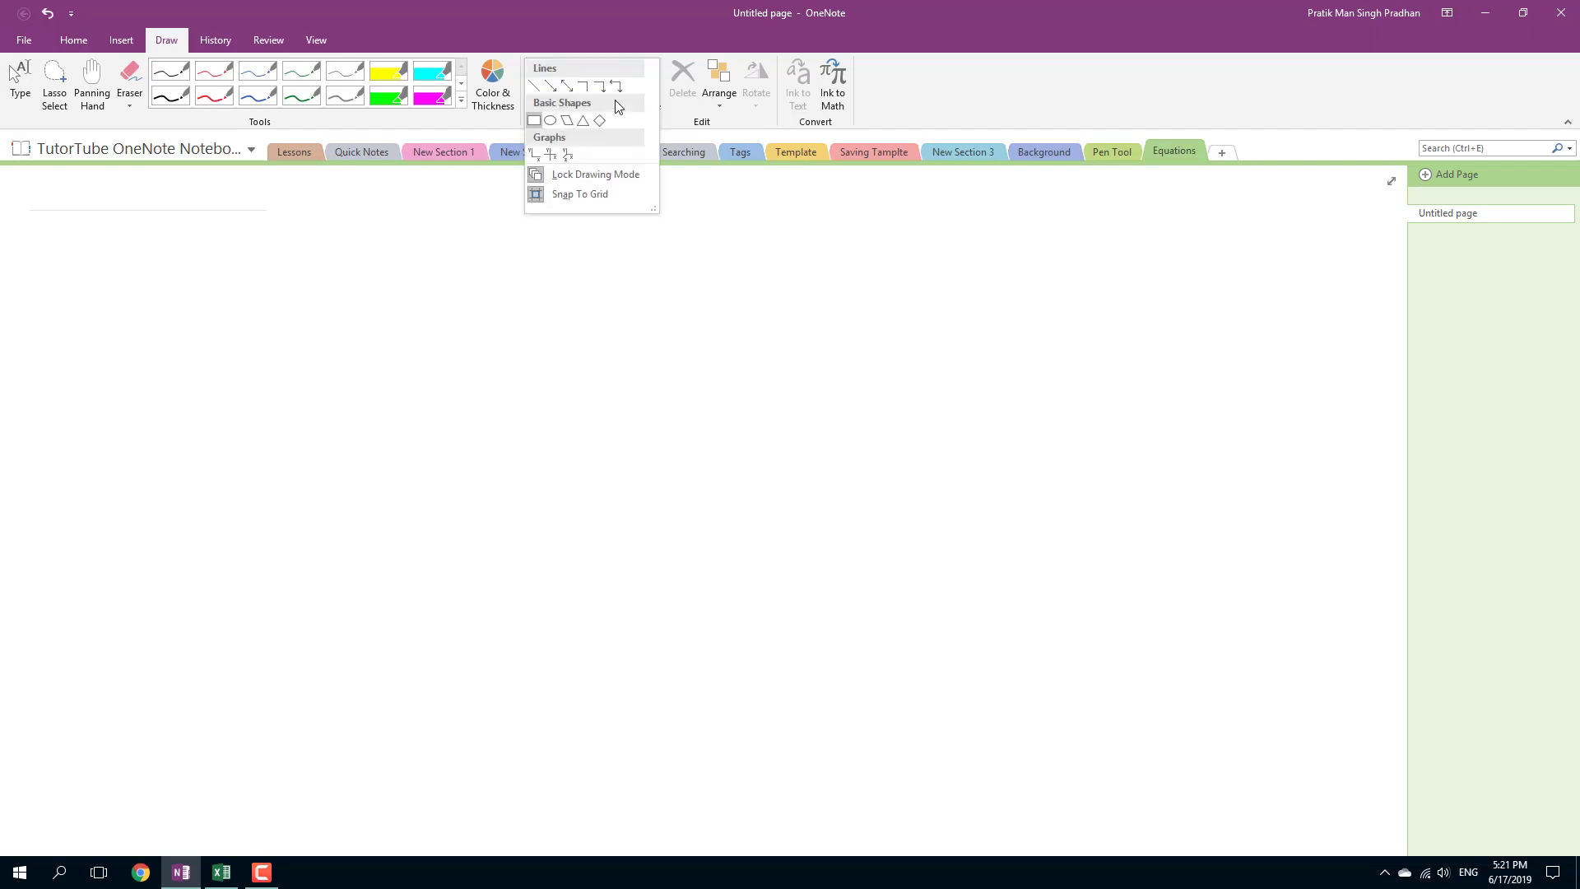
click(625, 31)
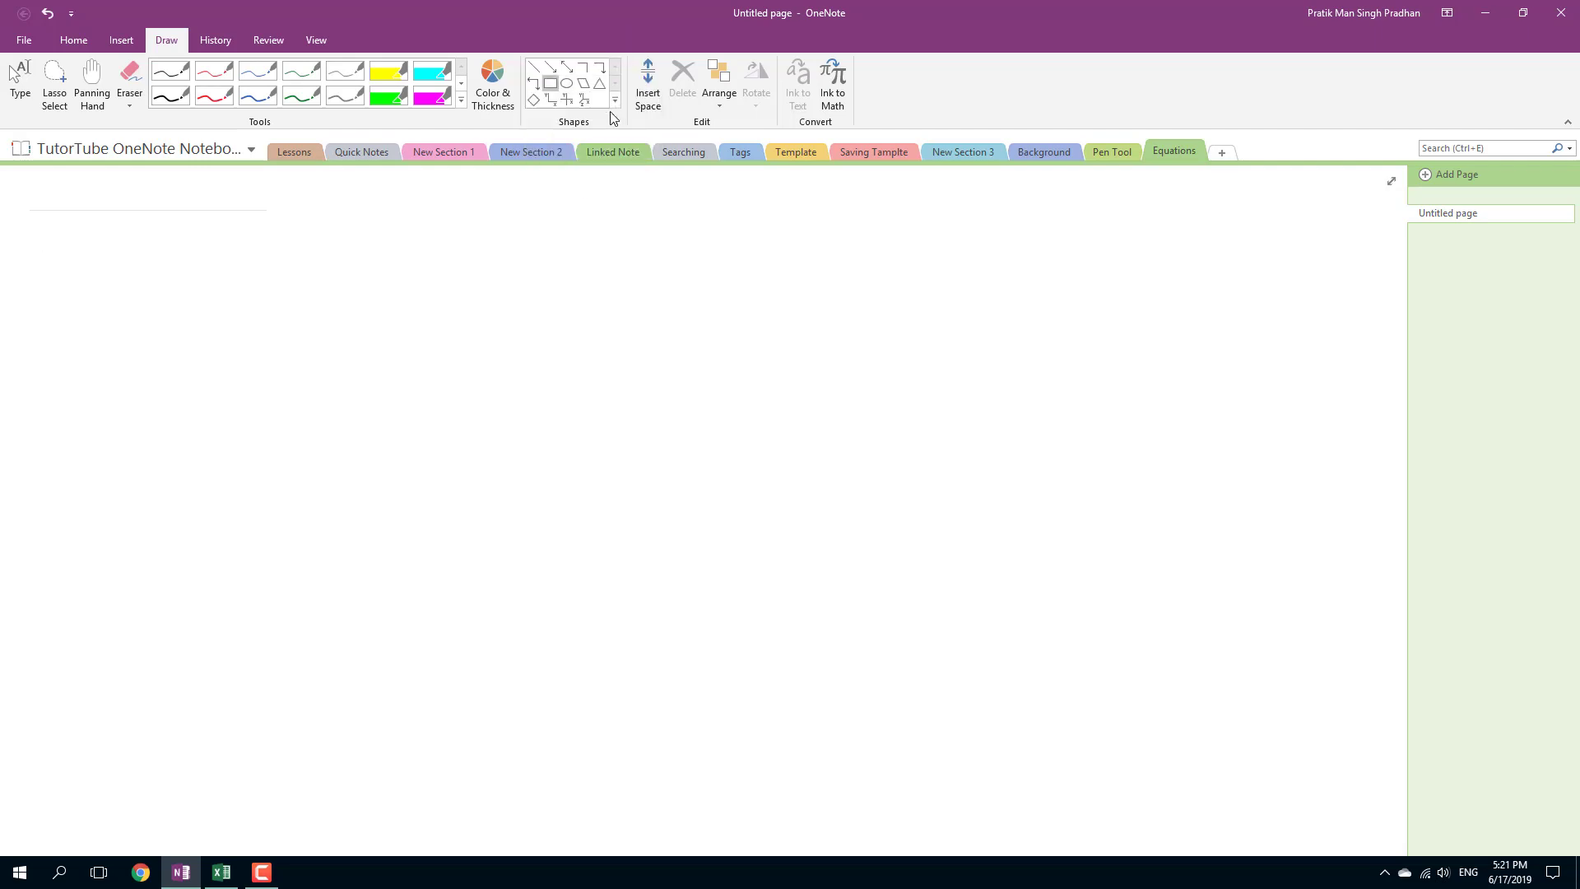
click(619, 97)
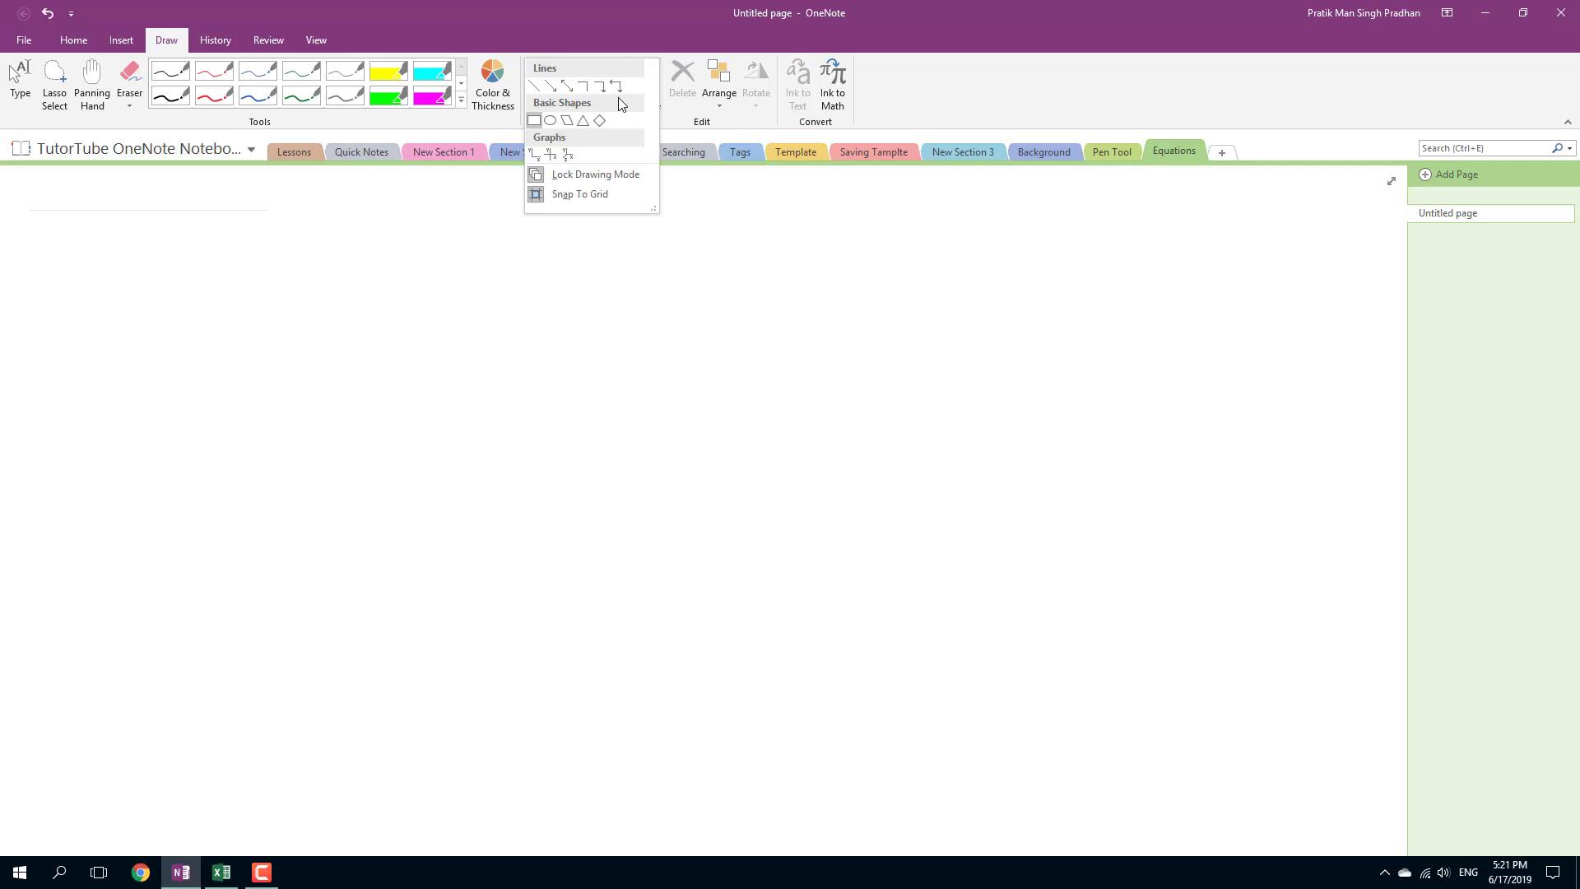
click(571, 195)
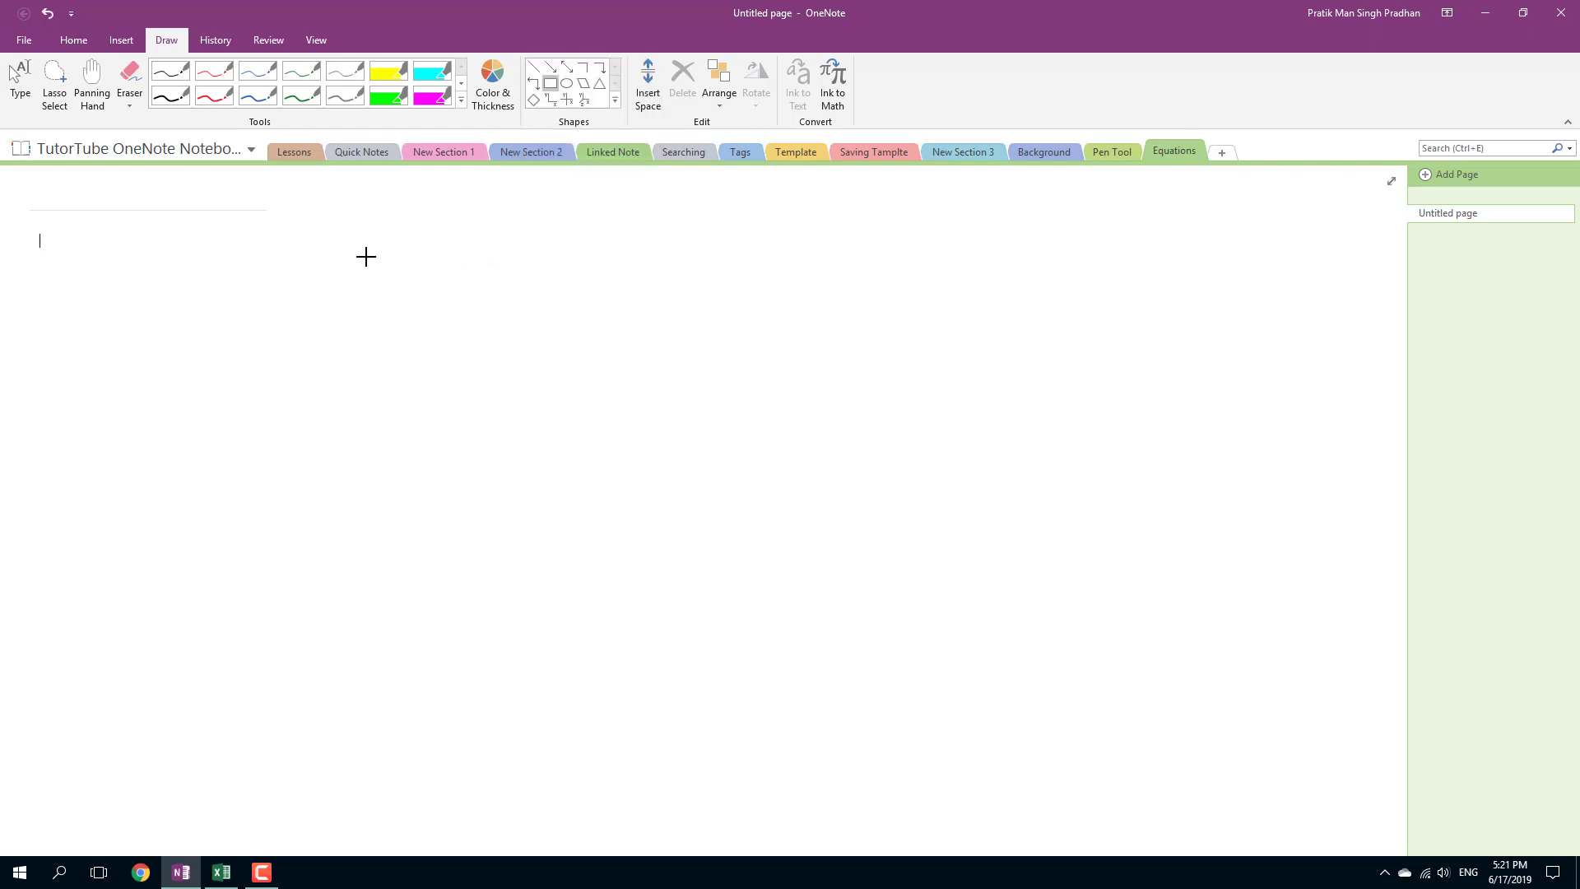
mouse_move(365, 256)
mouse_down()
mouse_move(420, 308)
mouse_move(441, 279)
mouse_move(378, 321)
mouse_move(395, 388)
mouse_move(477, 382)
mouse_move(452, 321)
mouse_move(437, 333)
mouse_up()
mouse_move(473, 254)
mouse_down()
mouse_move(511, 271)
mouse_move(536, 338)
mouse_move(503, 382)
mouse_move(558, 374)
mouse_move(511, 310)
mouse_move(623, 414)
mouse_up()
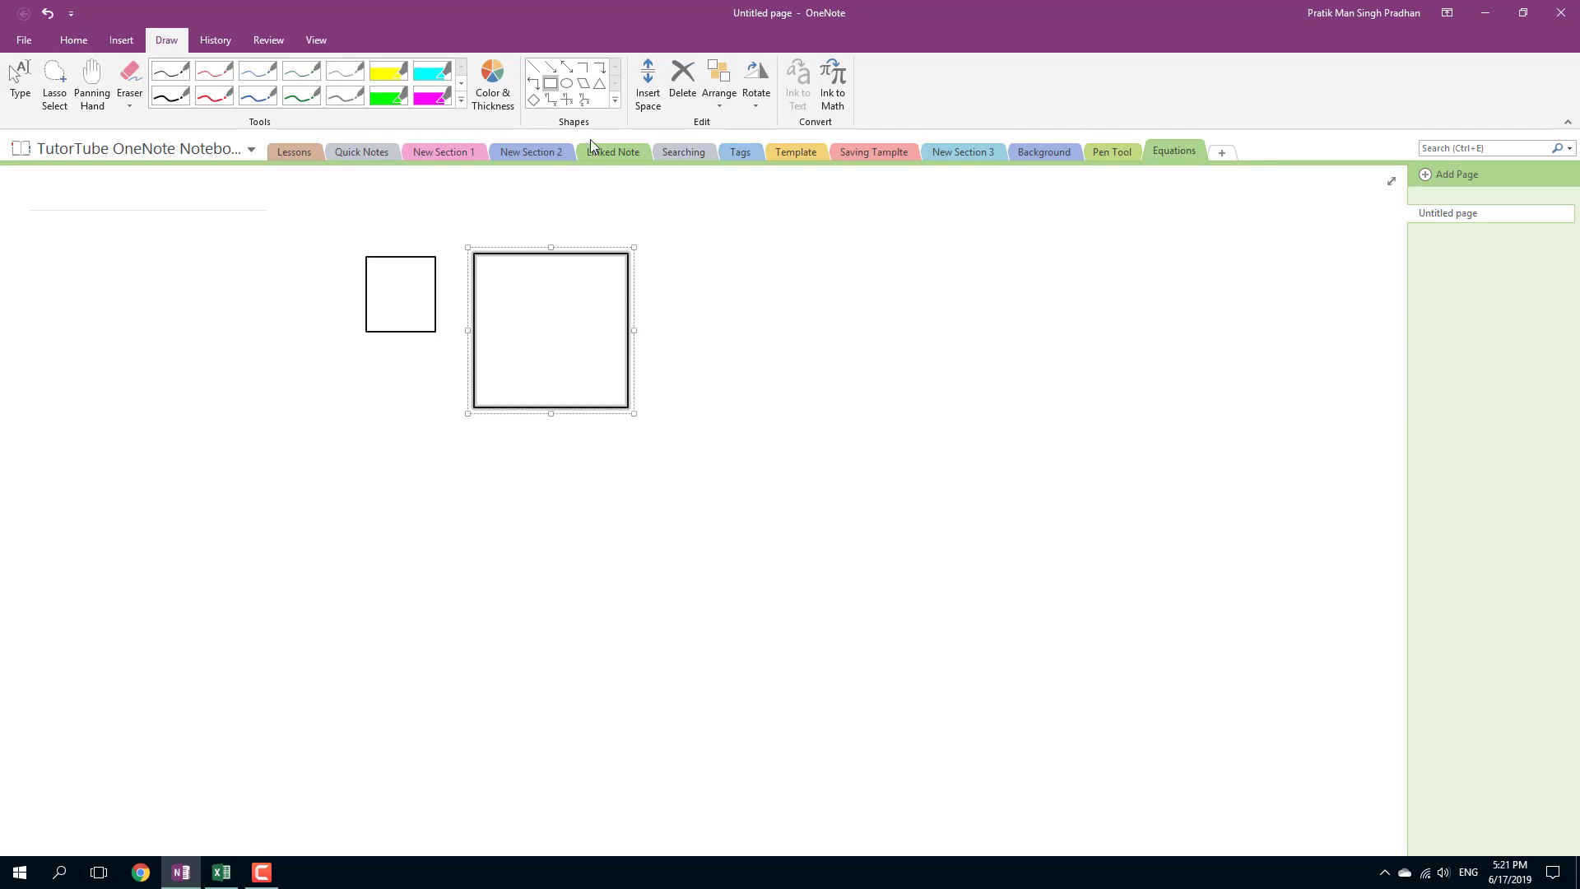
Draw a small rectangle to the right of the larger square, with grid snapping toggled
click(615, 102)
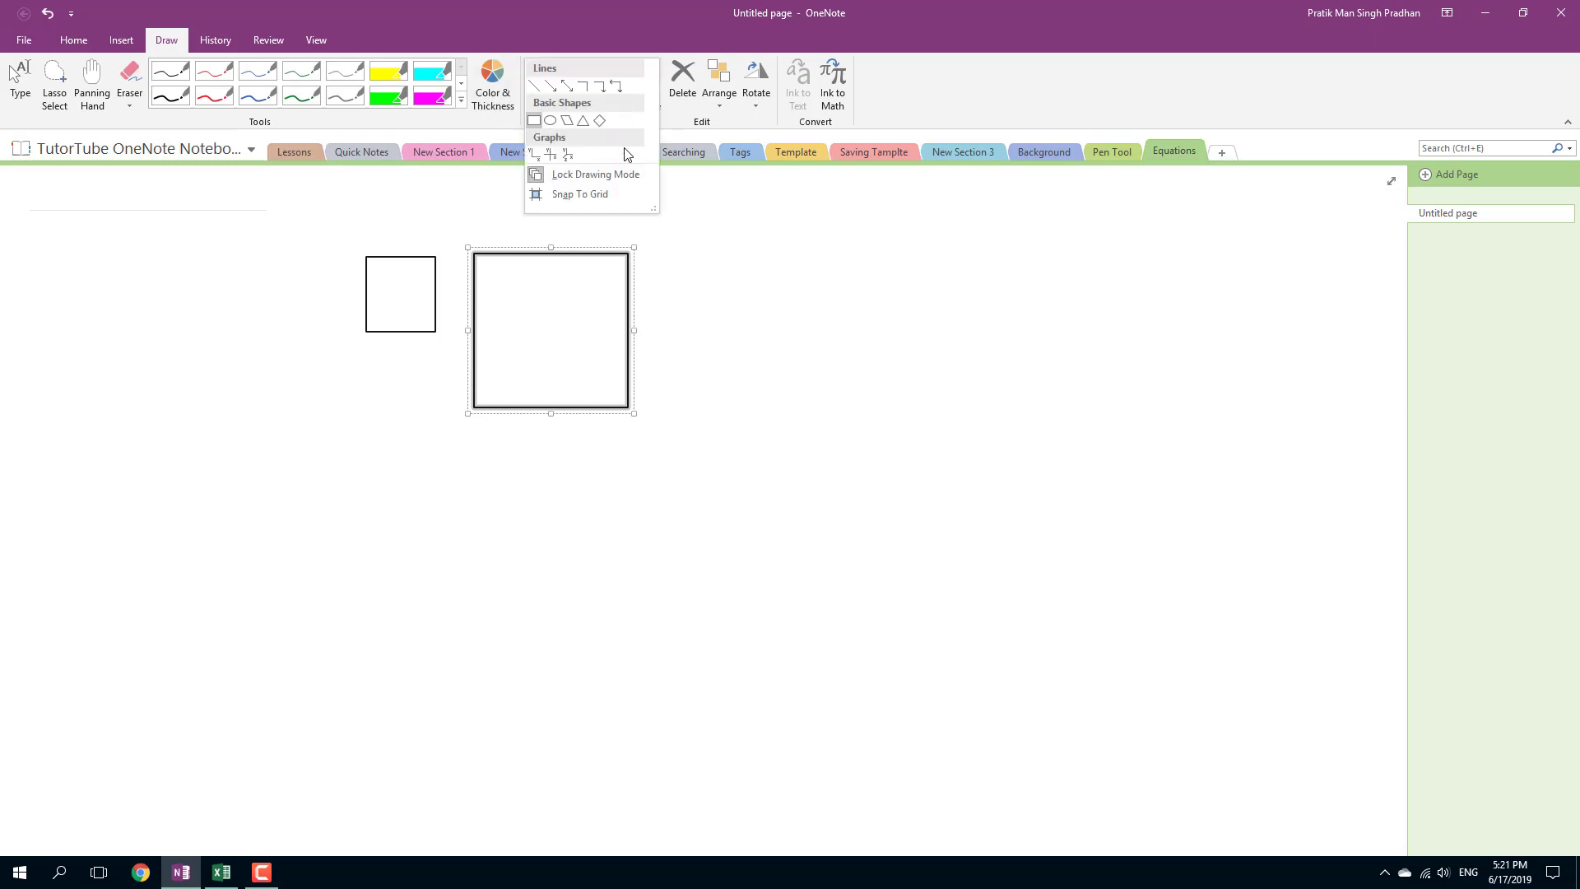
click(576, 194)
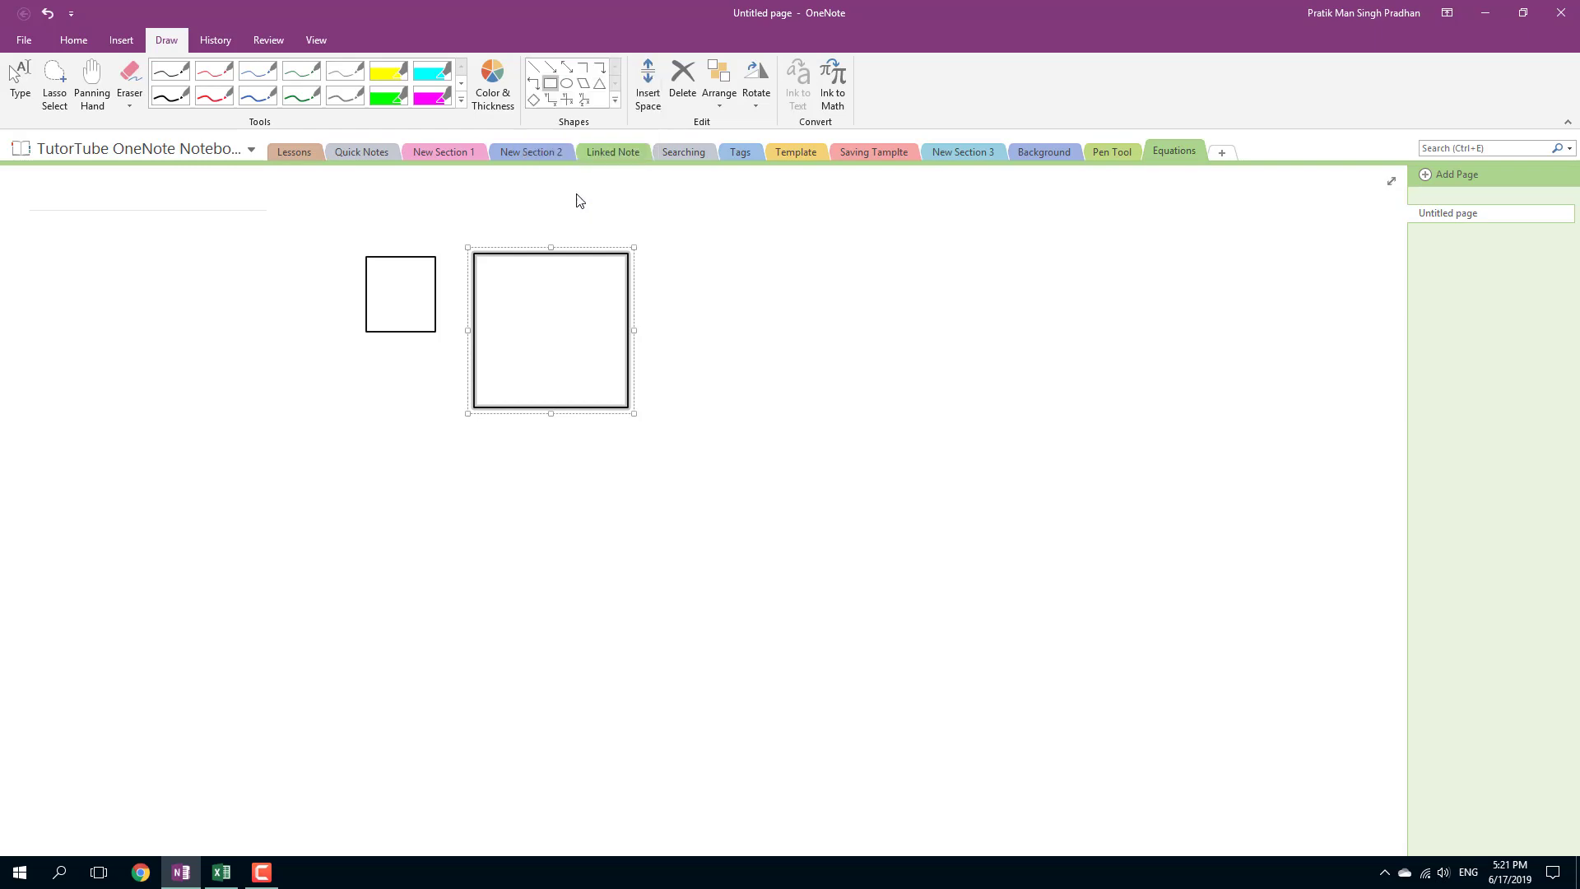
mouse_move(750, 274)
mouse_down()
mouse_move(770, 306)
mouse_move(790, 297)
mouse_move(764, 321)
mouse_move(779, 321)
mouse_move(752, 321)
mouse_move(814, 321)
mouse_move(750, 323)
mouse_move(874, 346)
mouse_move(864, 378)
mouse_move(829, 339)
mouse_up()
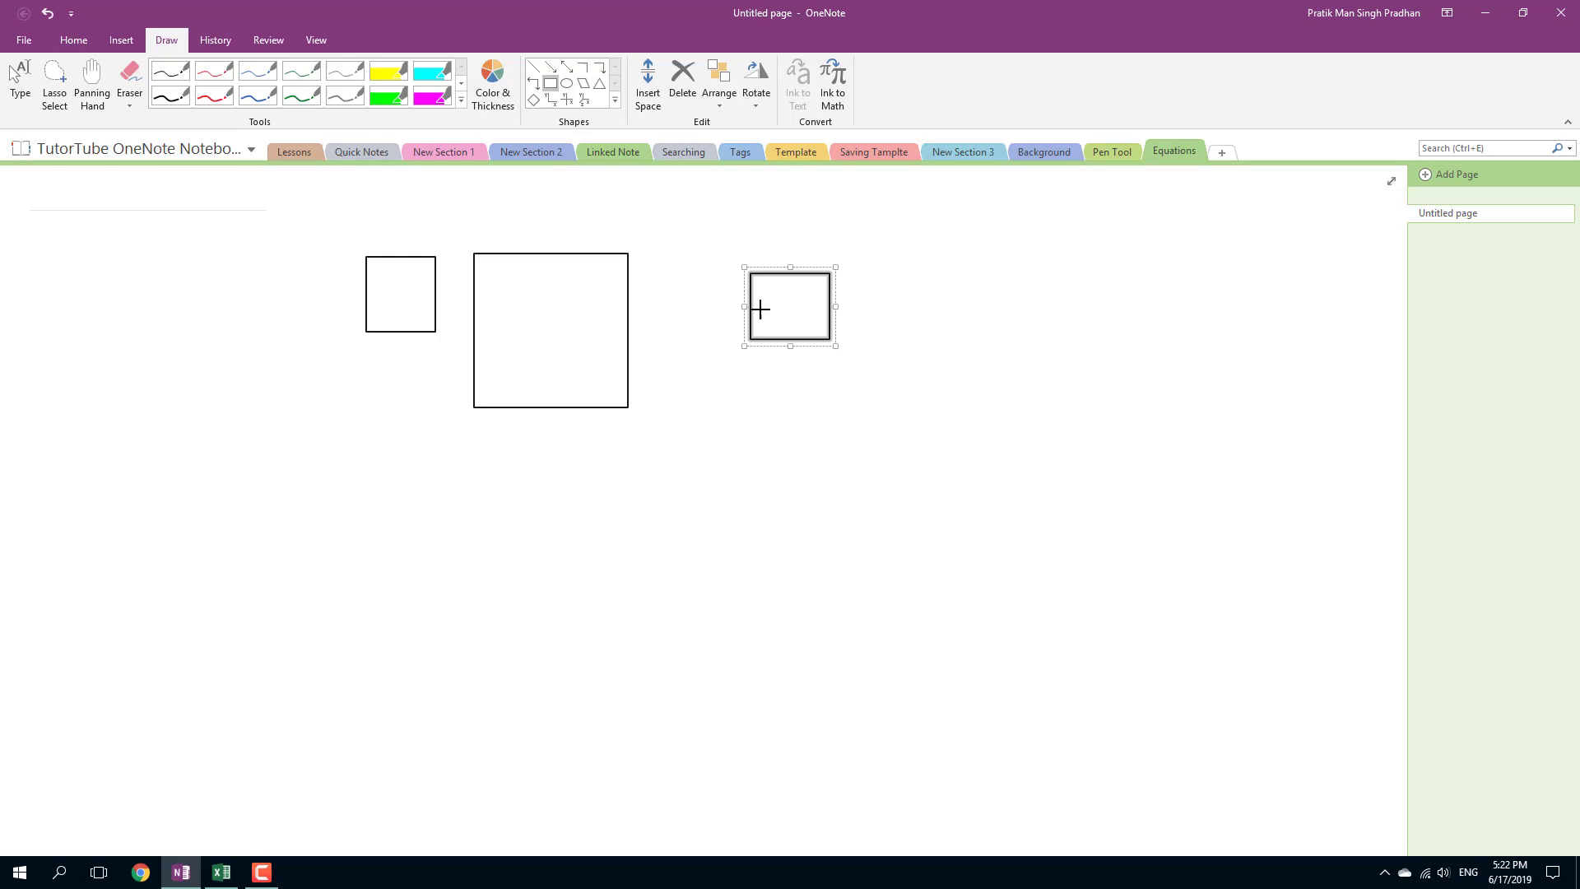
Give the page fine tan grid lines and draw a square near its top-left corner
click(318, 41)
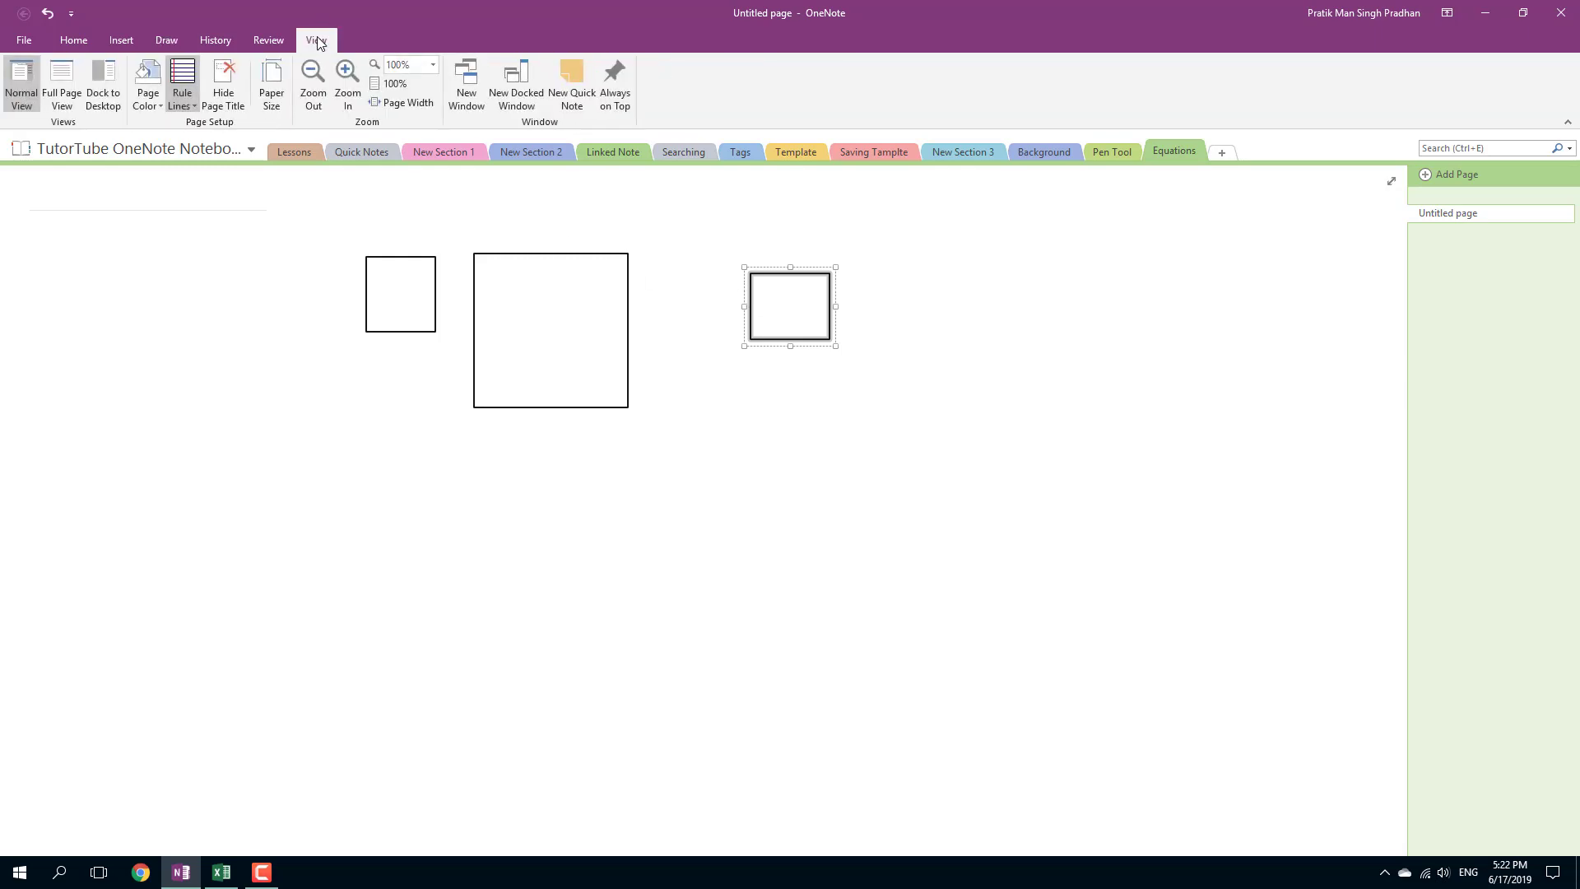
click(181, 108)
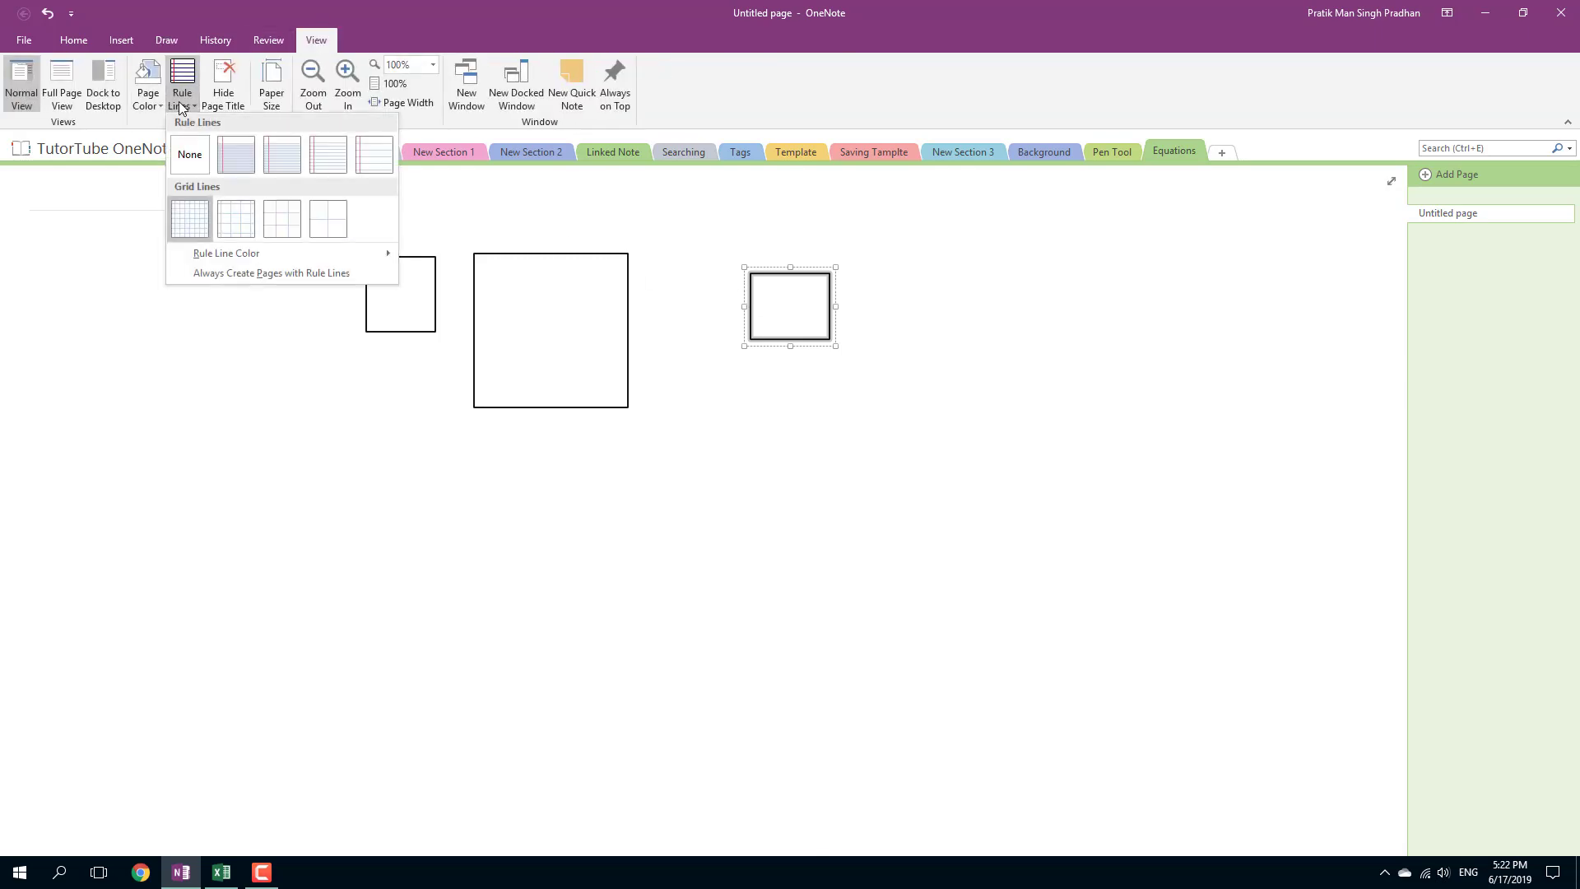
click(194, 224)
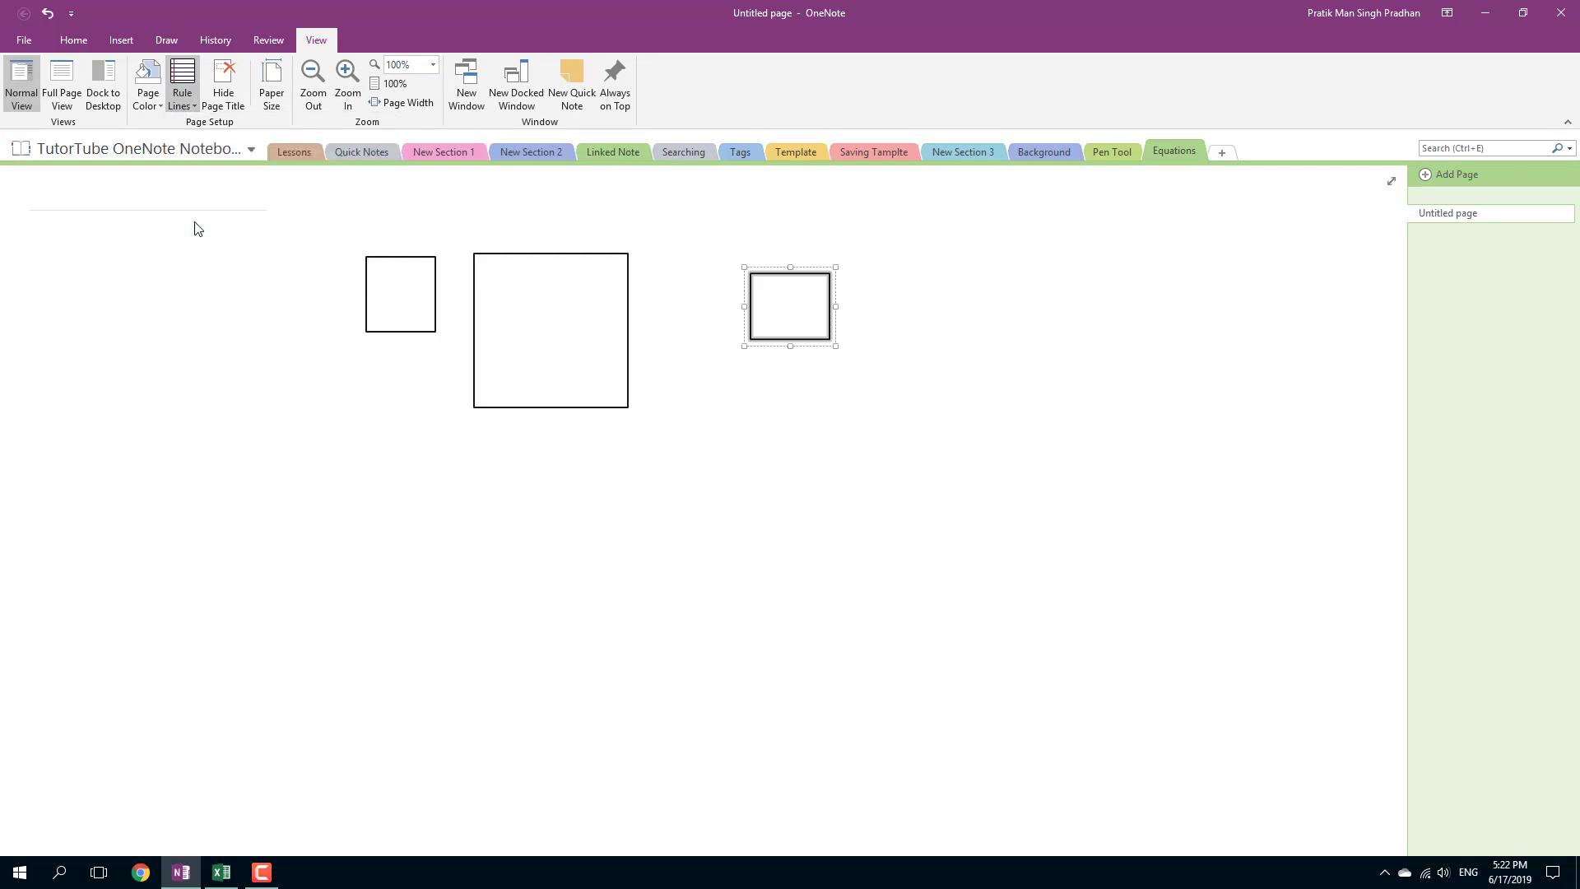
click(195, 107)
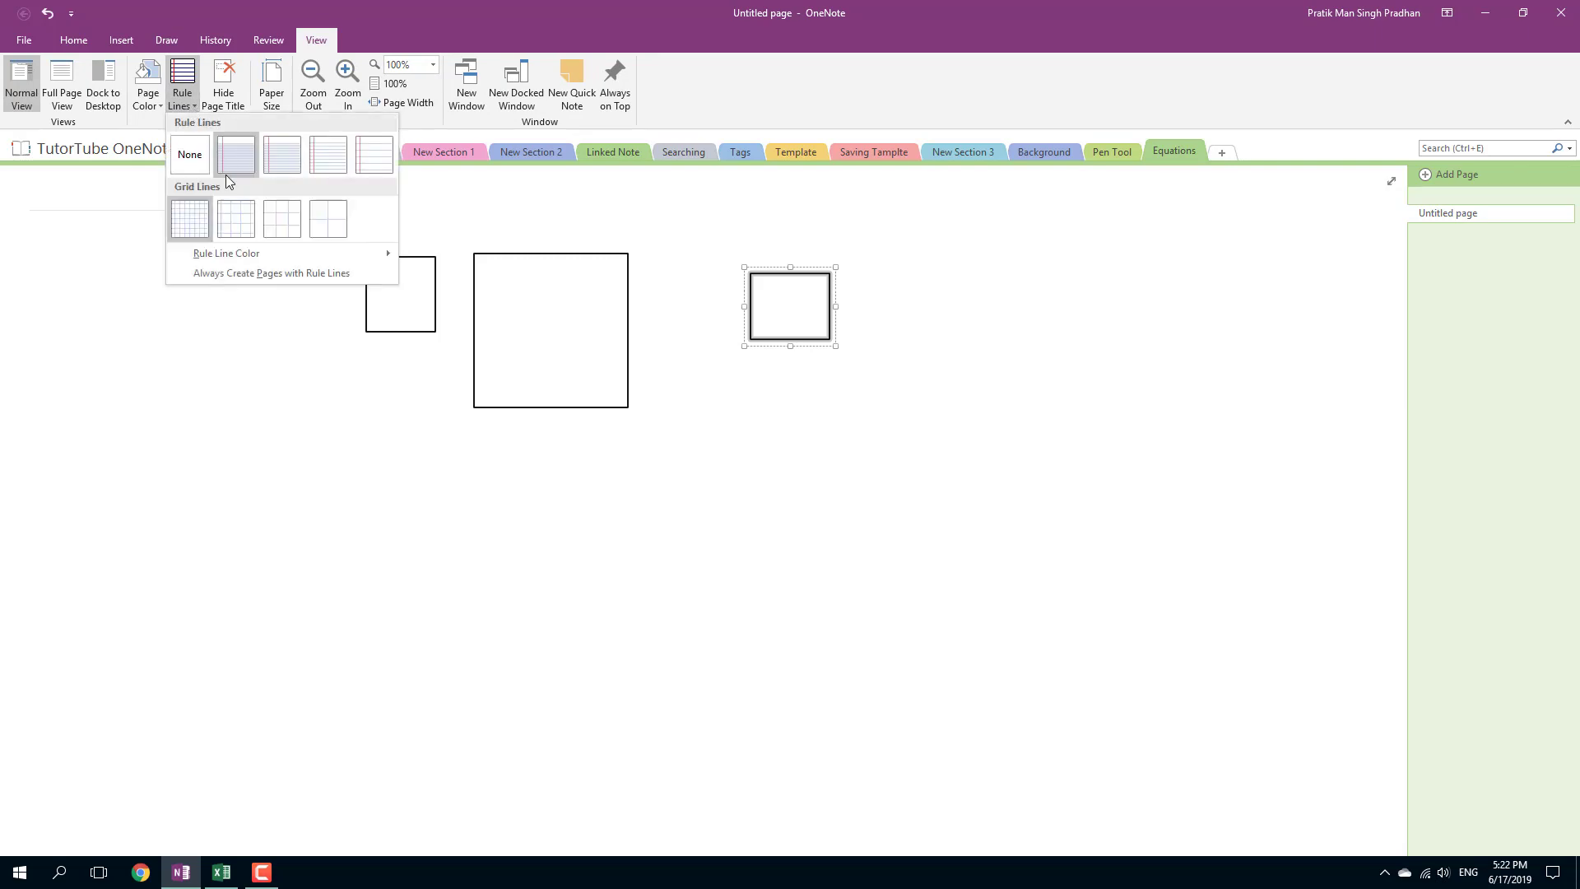
mouse_move(247, 254)
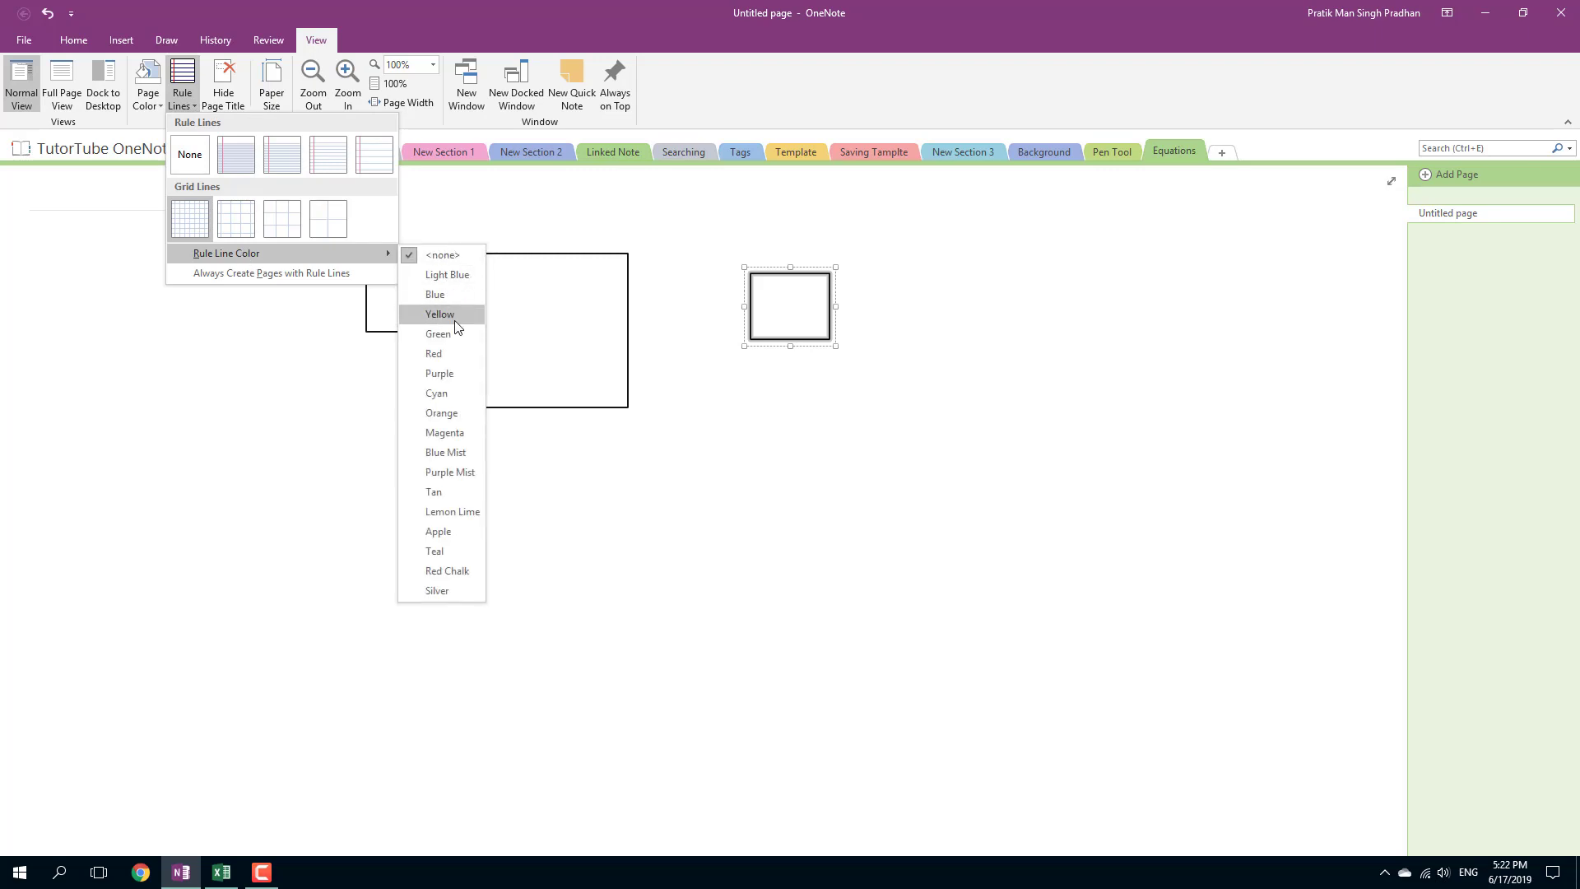
click(467, 494)
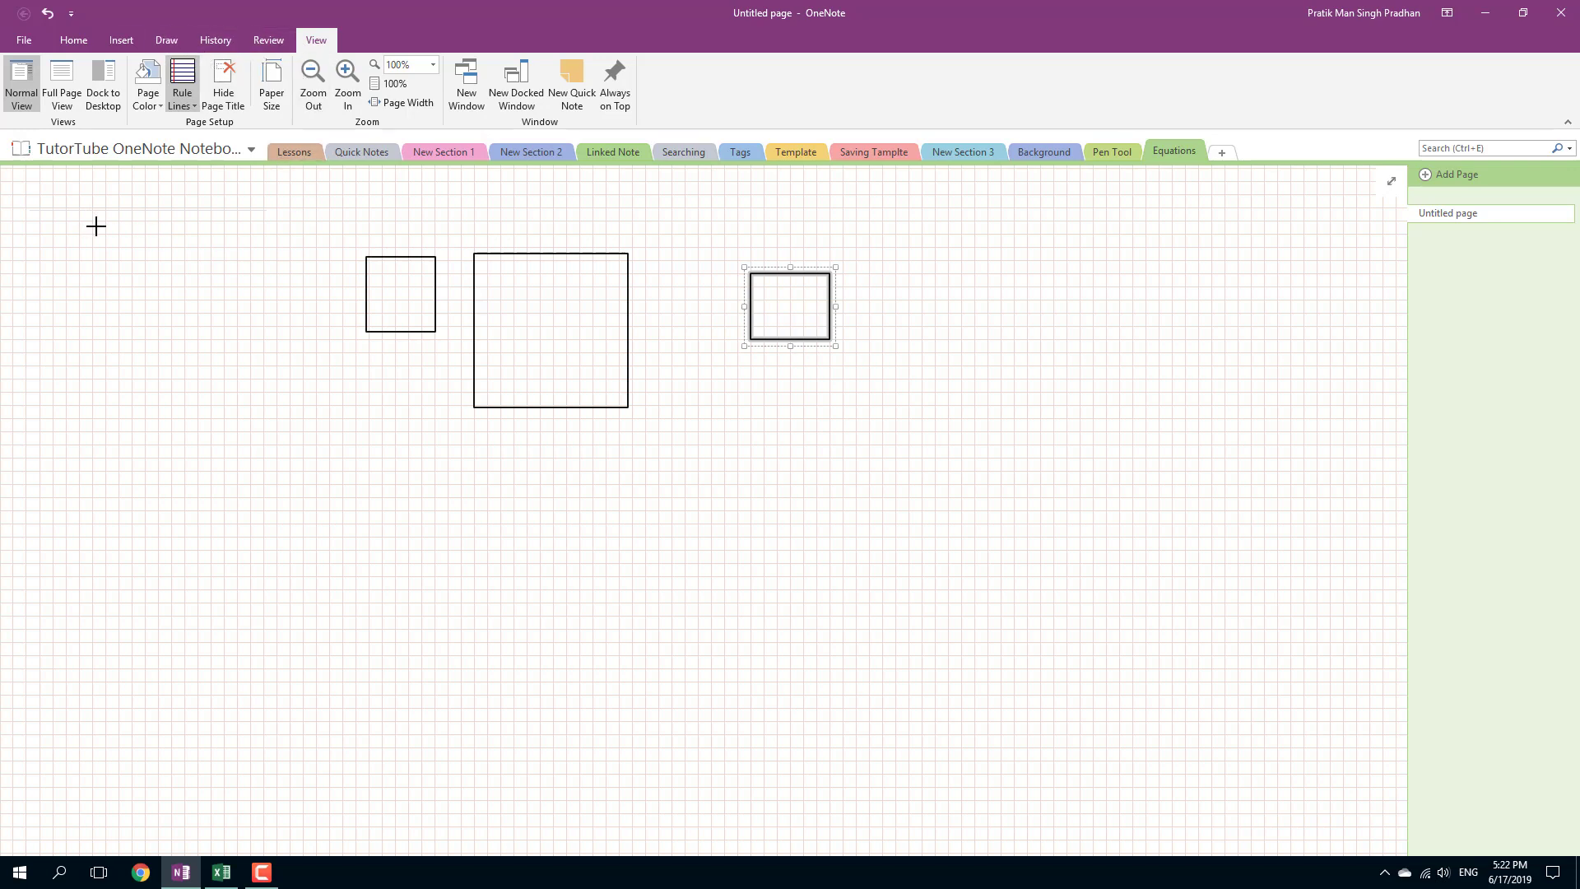
mouse_move(96, 226)
mouse_down()
mouse_move(165, 272)
mouse_move(148, 311)
mouse_move(172, 300)
mouse_up()
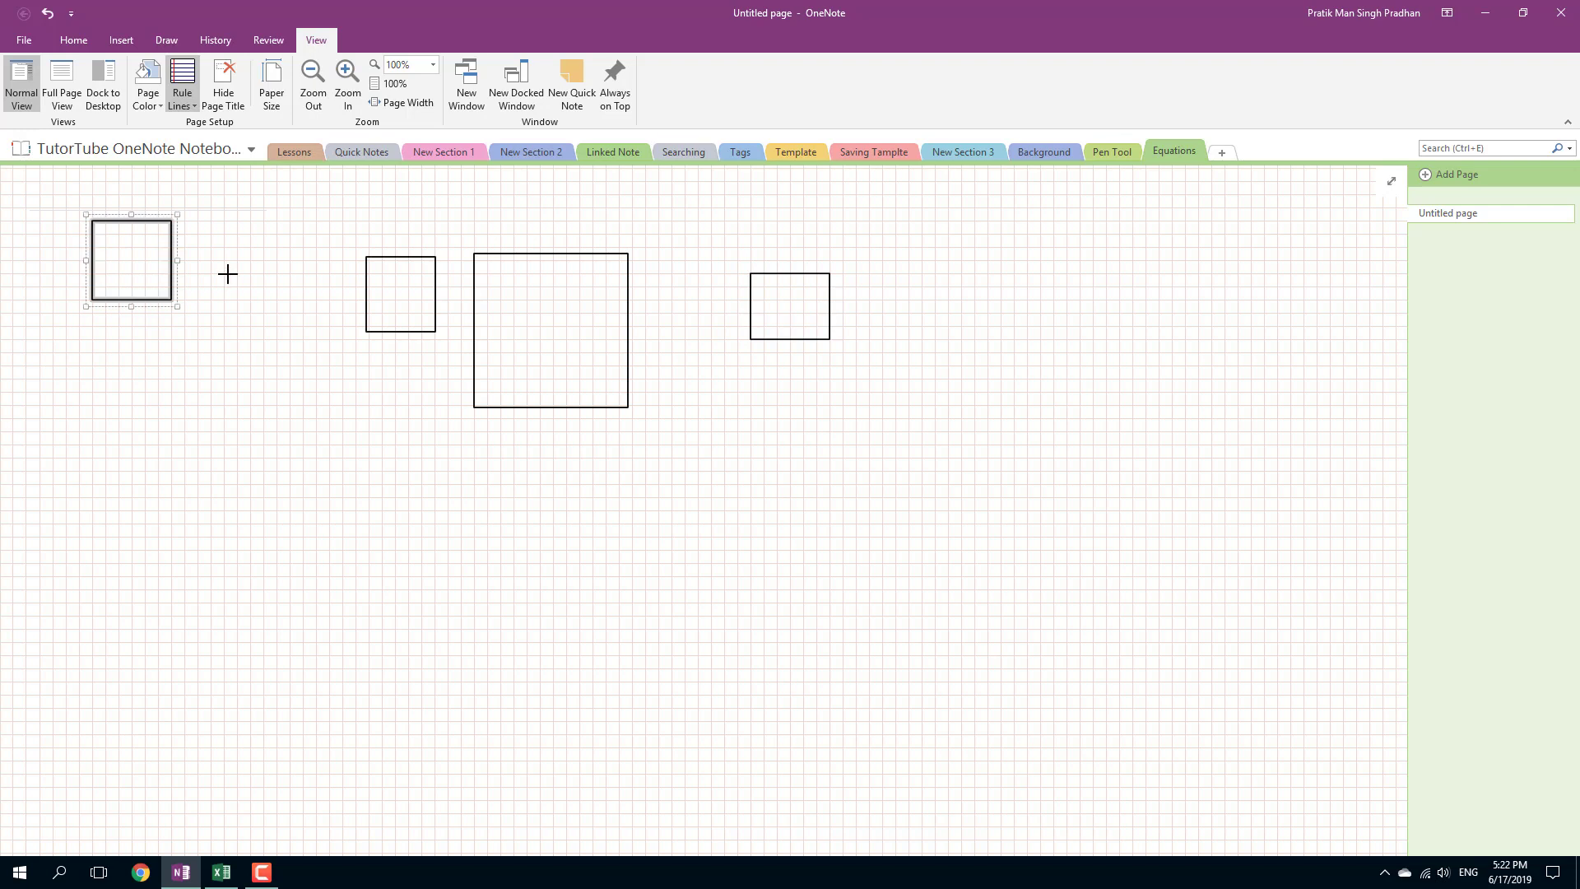
Turn on Snap To Grid from the Draw tab's Shapes gallery
click(121, 41)
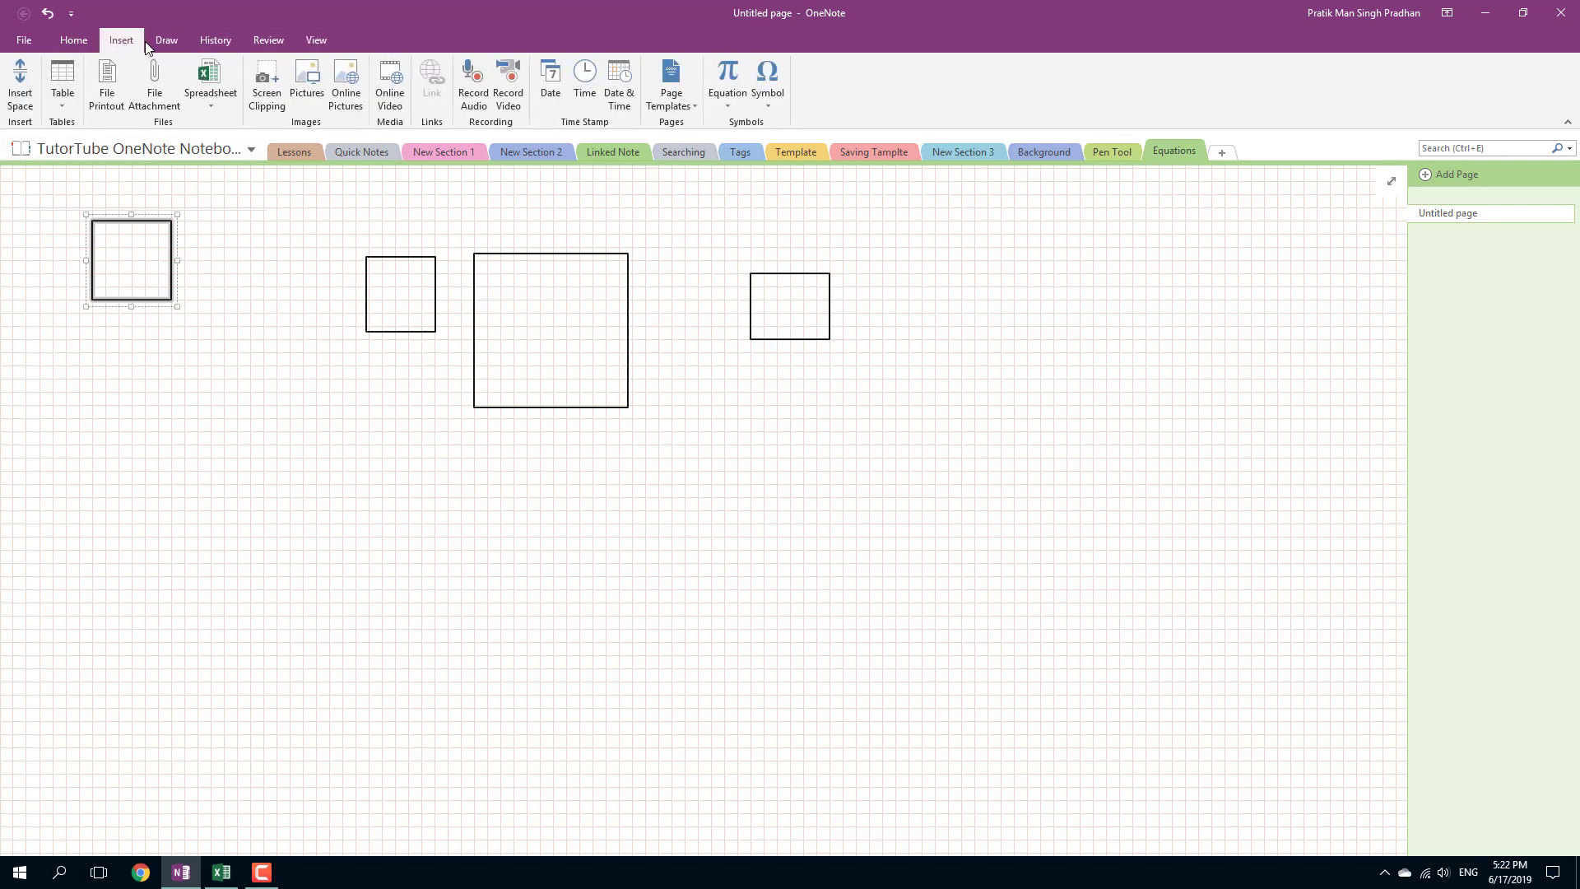
click(166, 39)
click(616, 98)
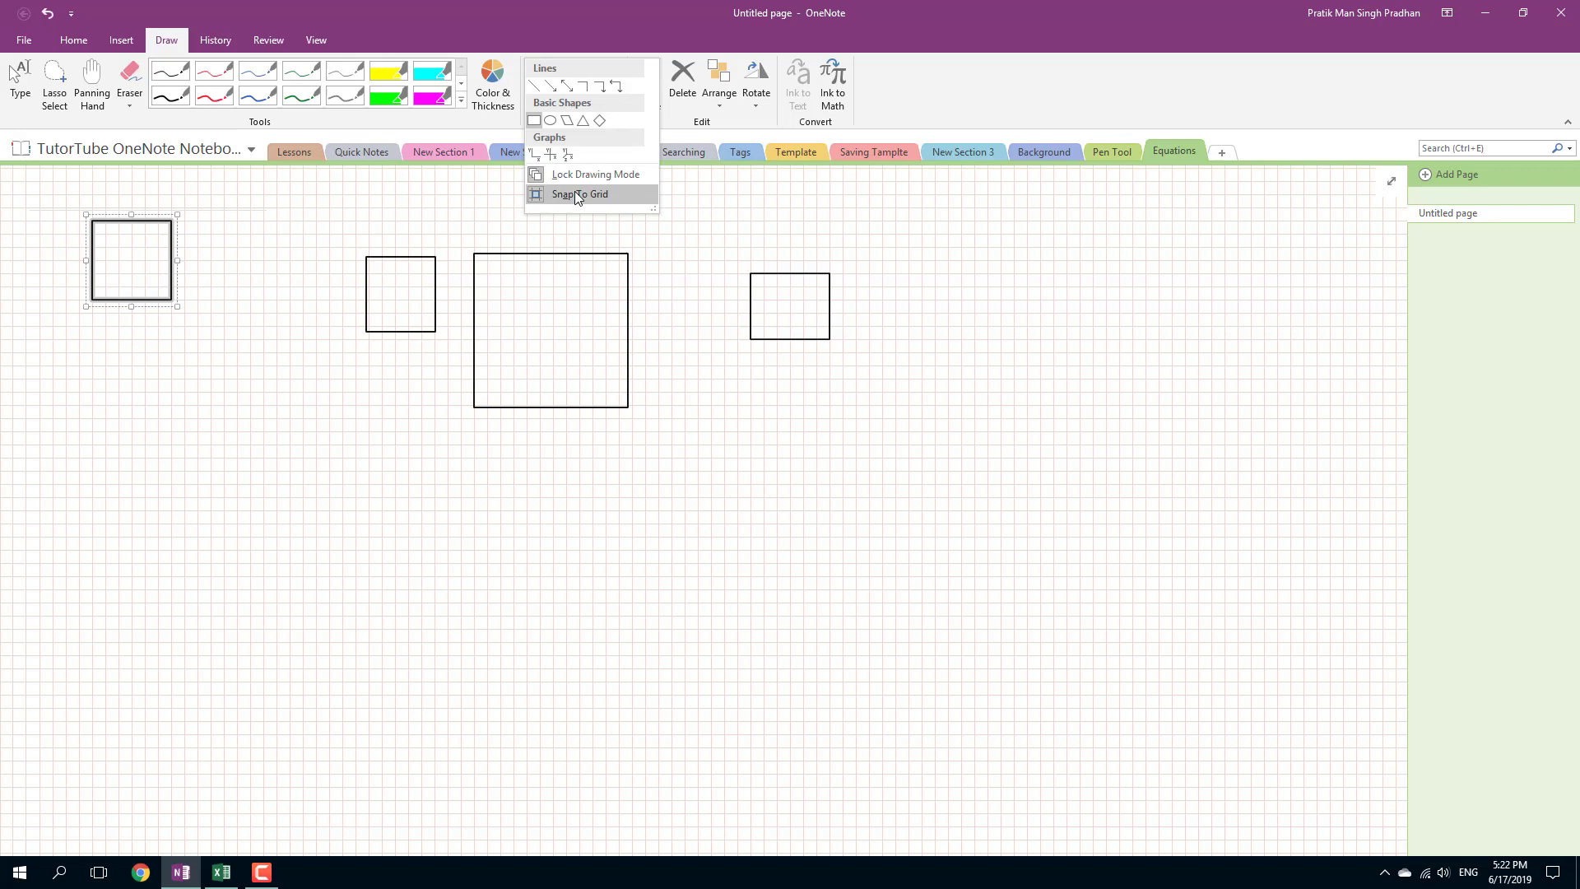
click(455, 249)
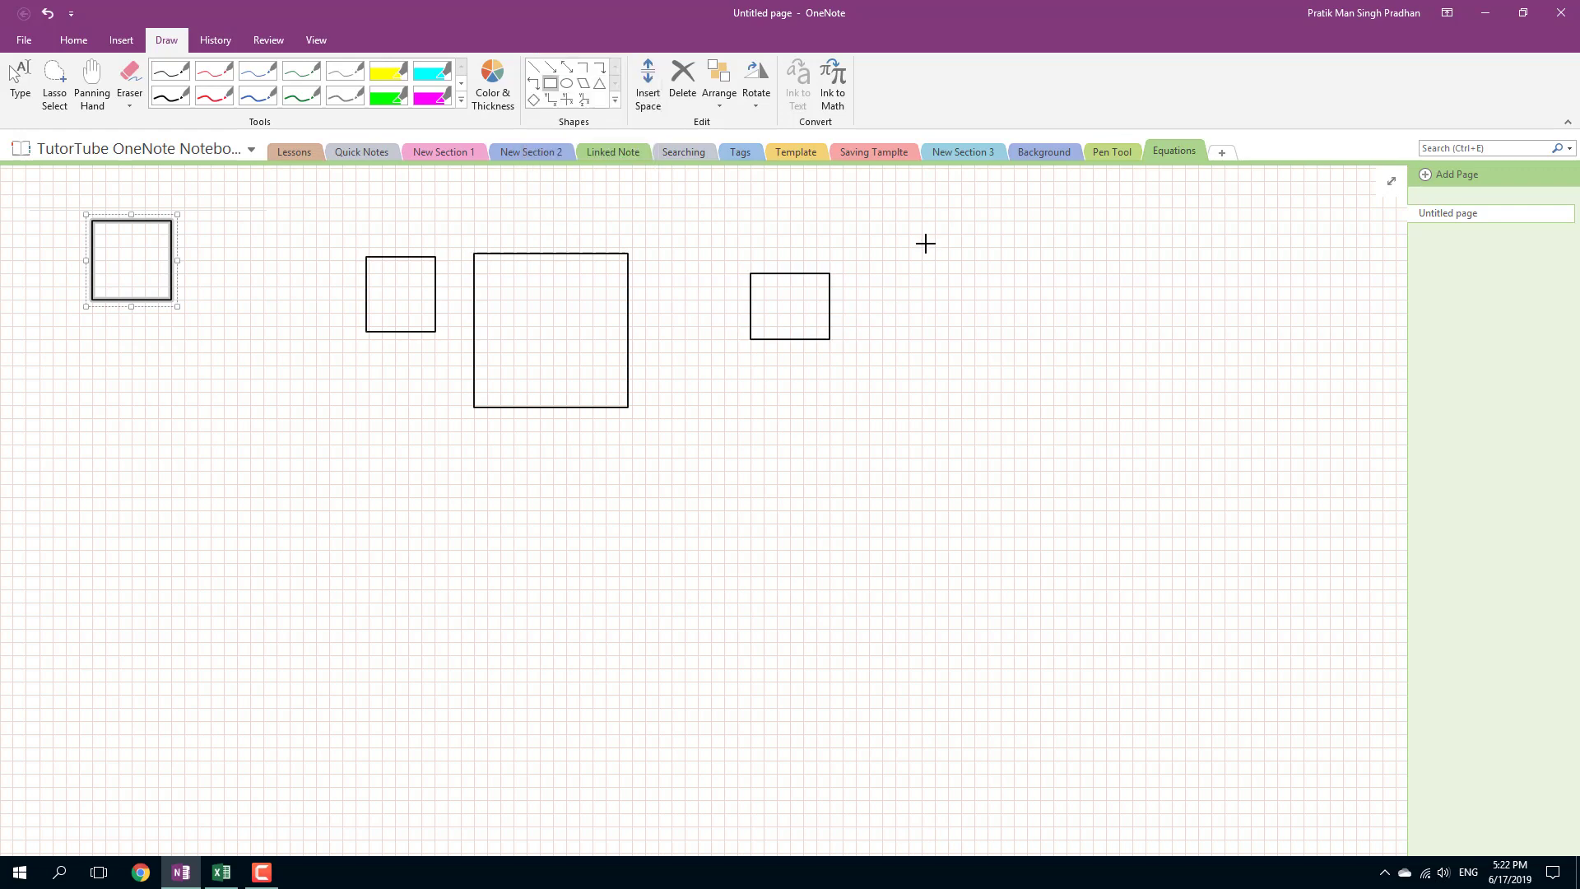
Draw five tall bars of varying heights in a row, redrawing the fifth one
mouse_move(925, 248)
mouse_down()
mouse_move(963, 278)
mouse_move(960, 405)
mouse_up()
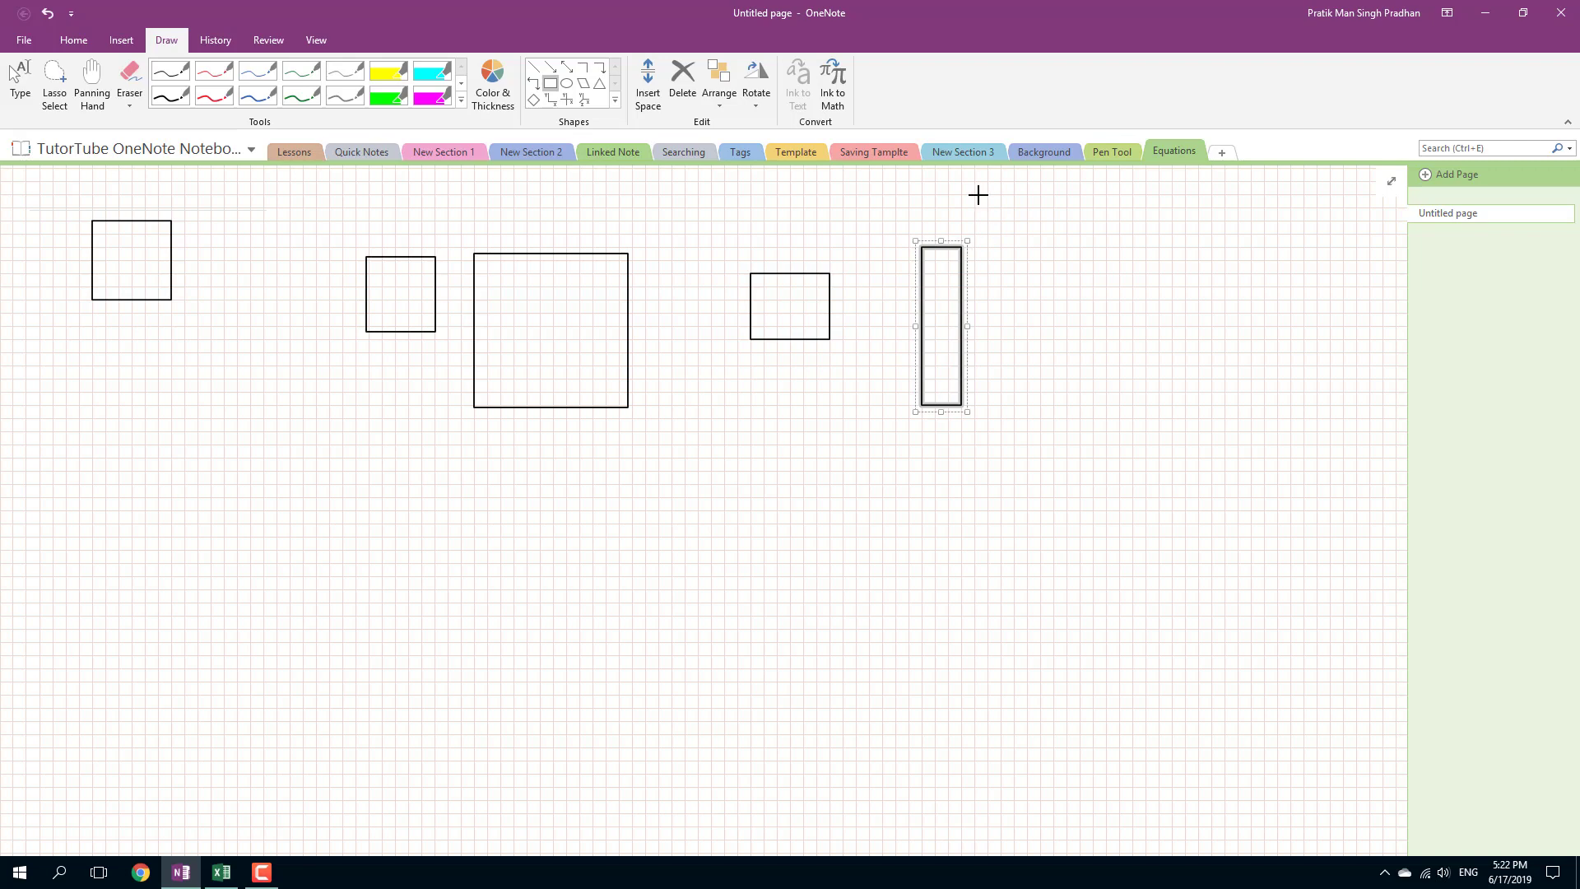
mouse_move(976, 195)
mouse_down()
mouse_move(1029, 346)
mouse_move(1015, 405)
mouse_up()
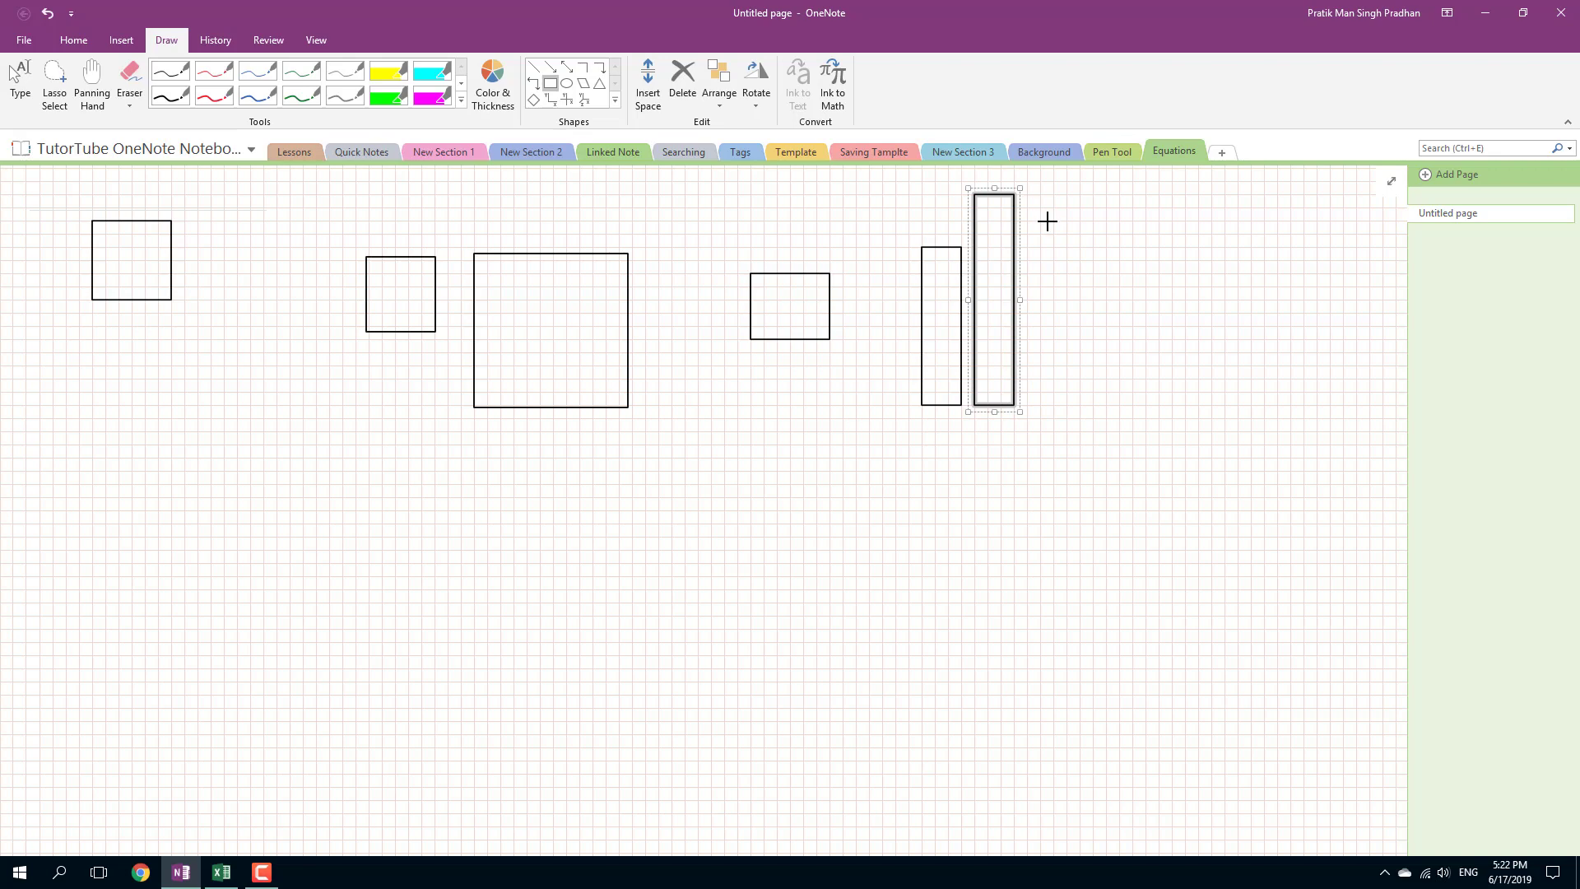
drag(1030, 223, 1064, 405)
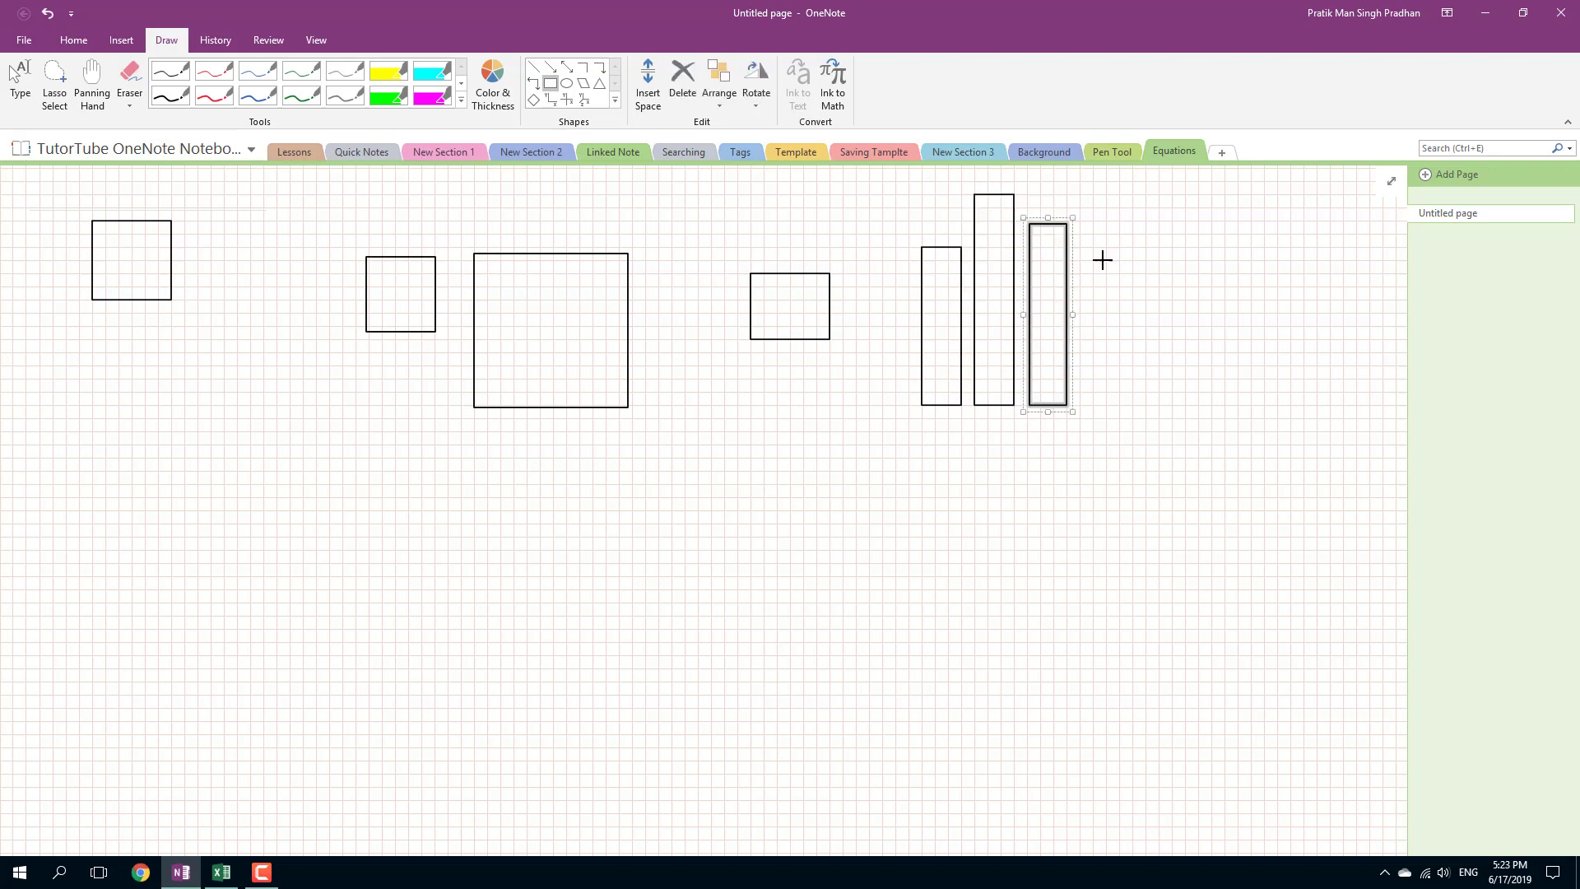
drag(1080, 247, 1112, 409)
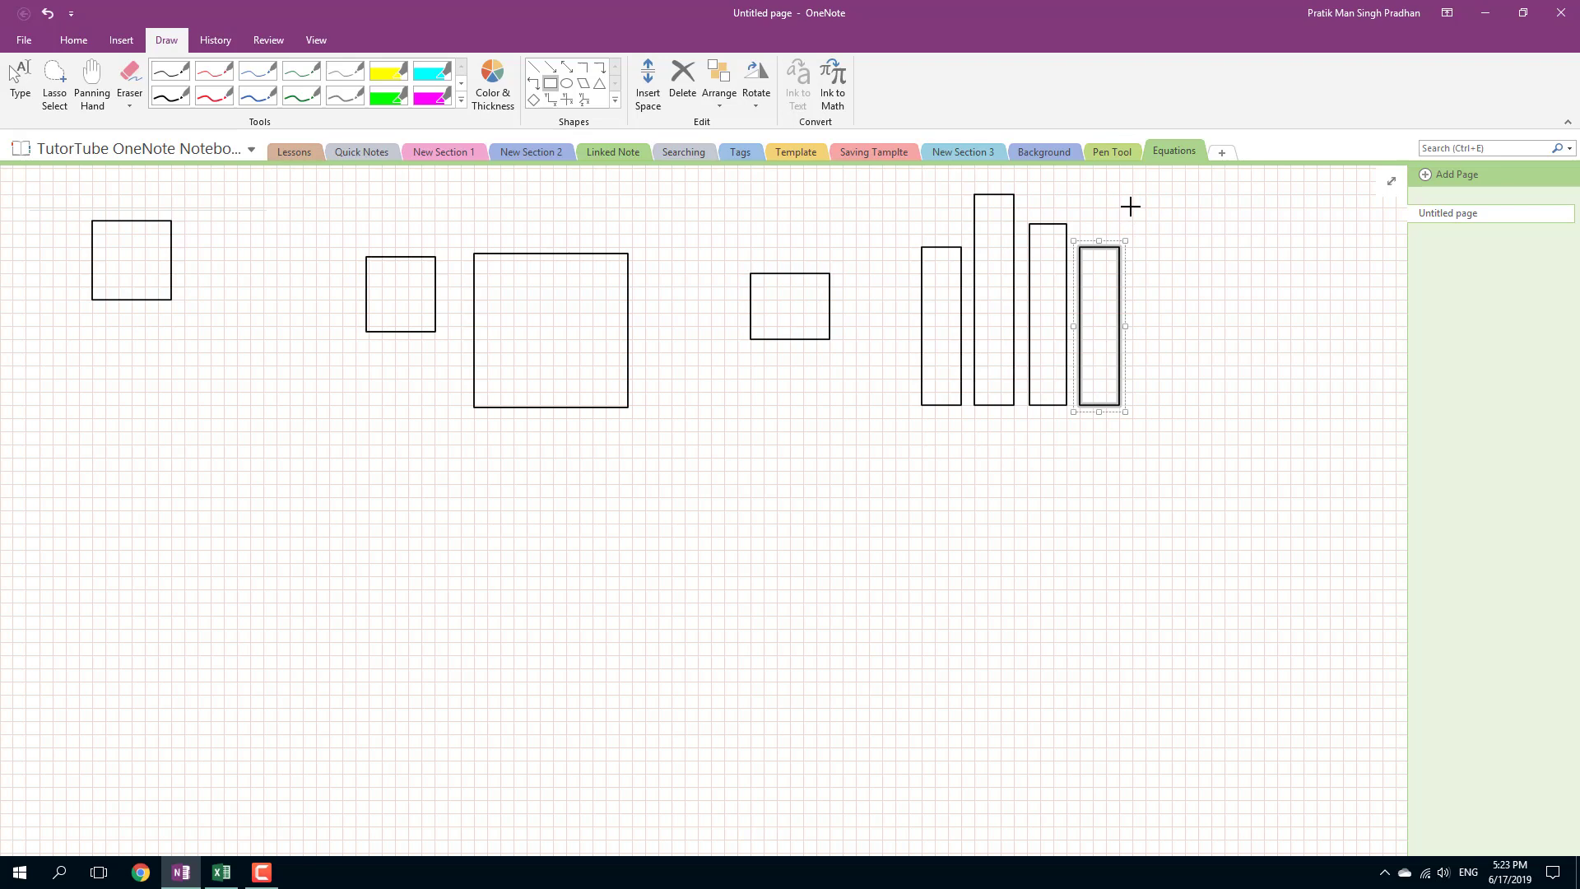
drag(1122, 209, 1161, 406)
key(ctrl+z)
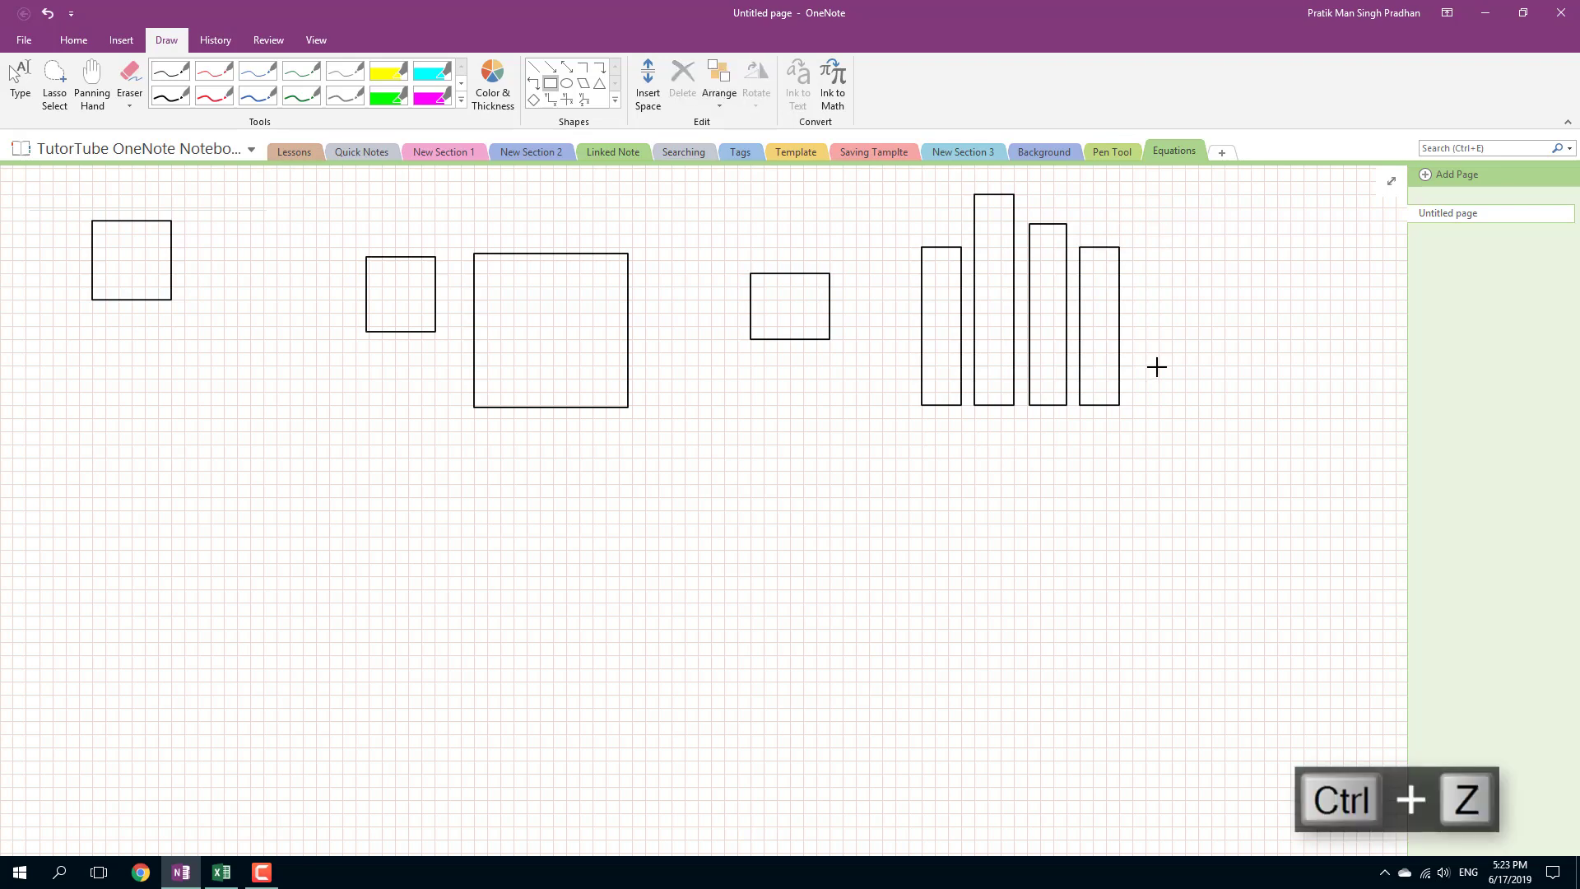
drag(1133, 207, 1173, 405)
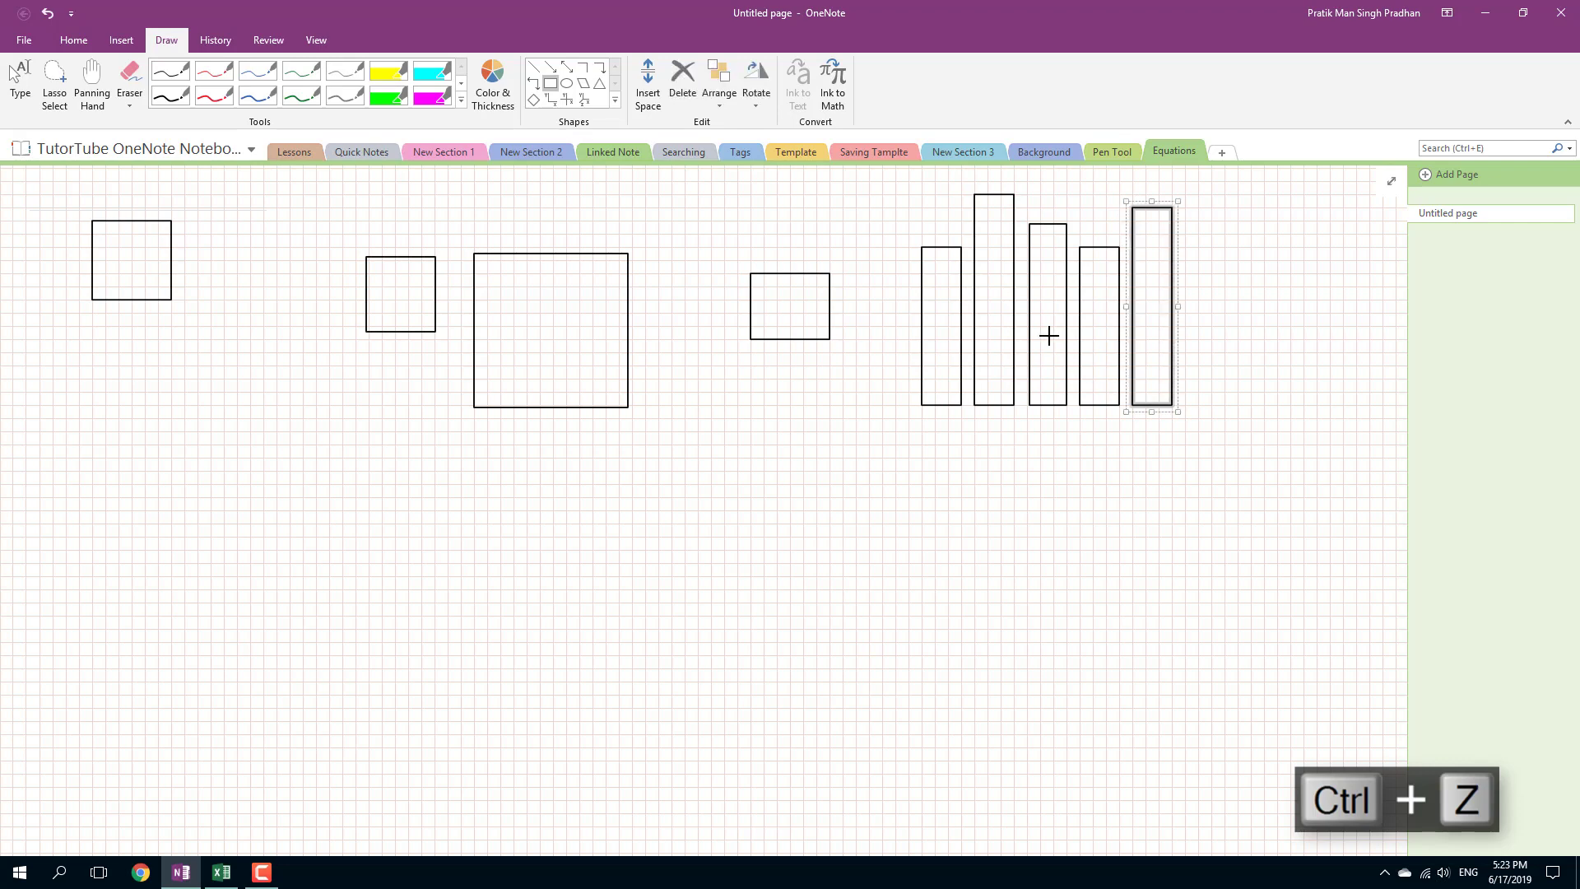
Delete the four earlier squares so only the five bars remain
click(30, 80)
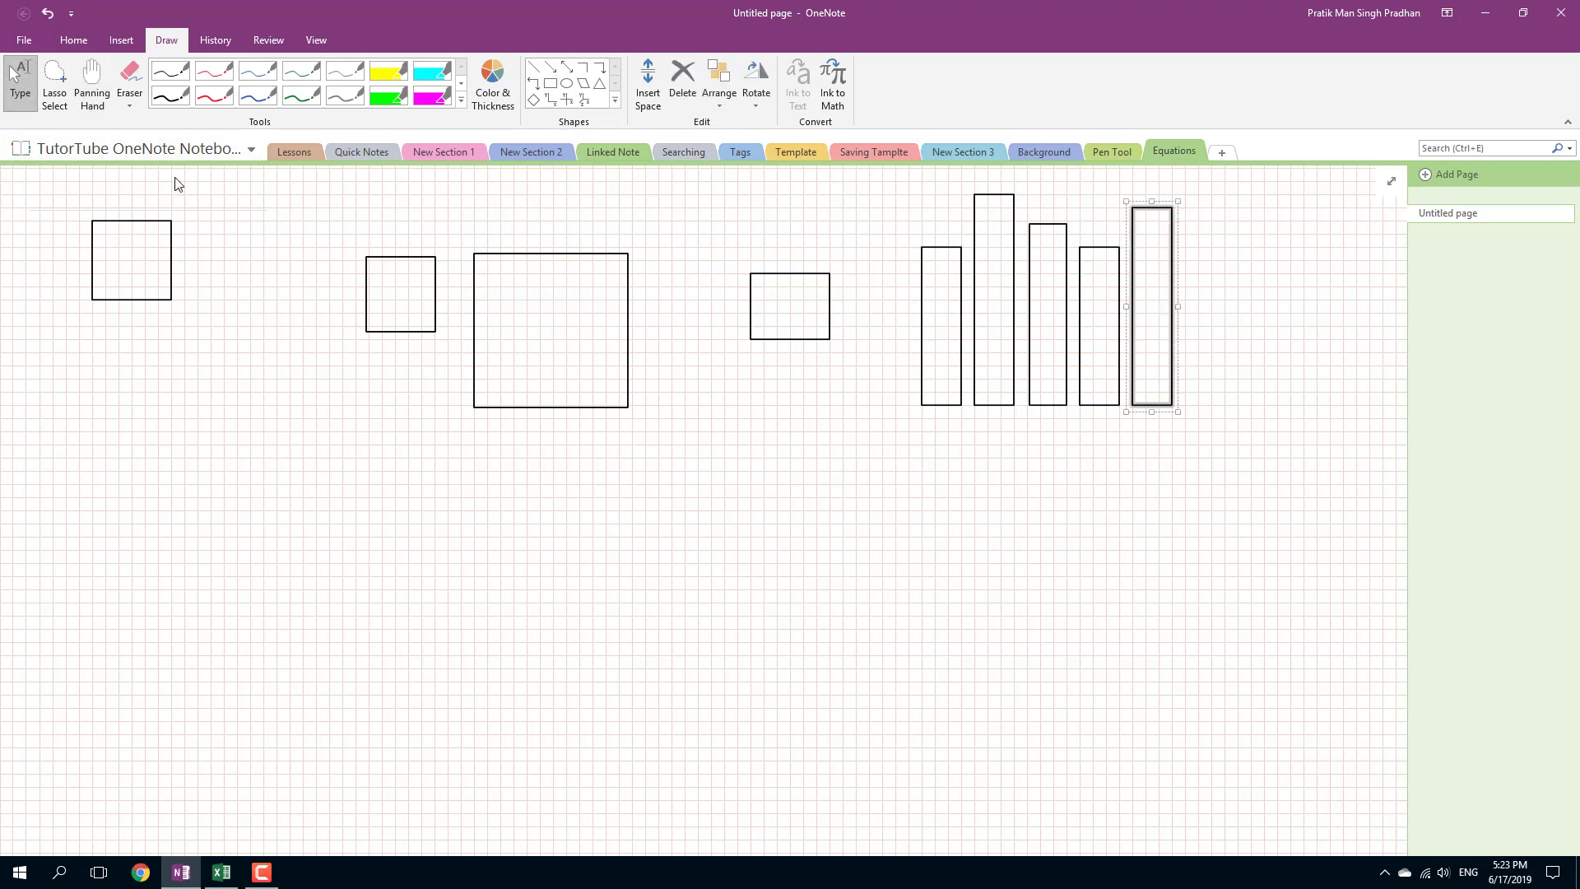
drag(857, 426, 58, 177)
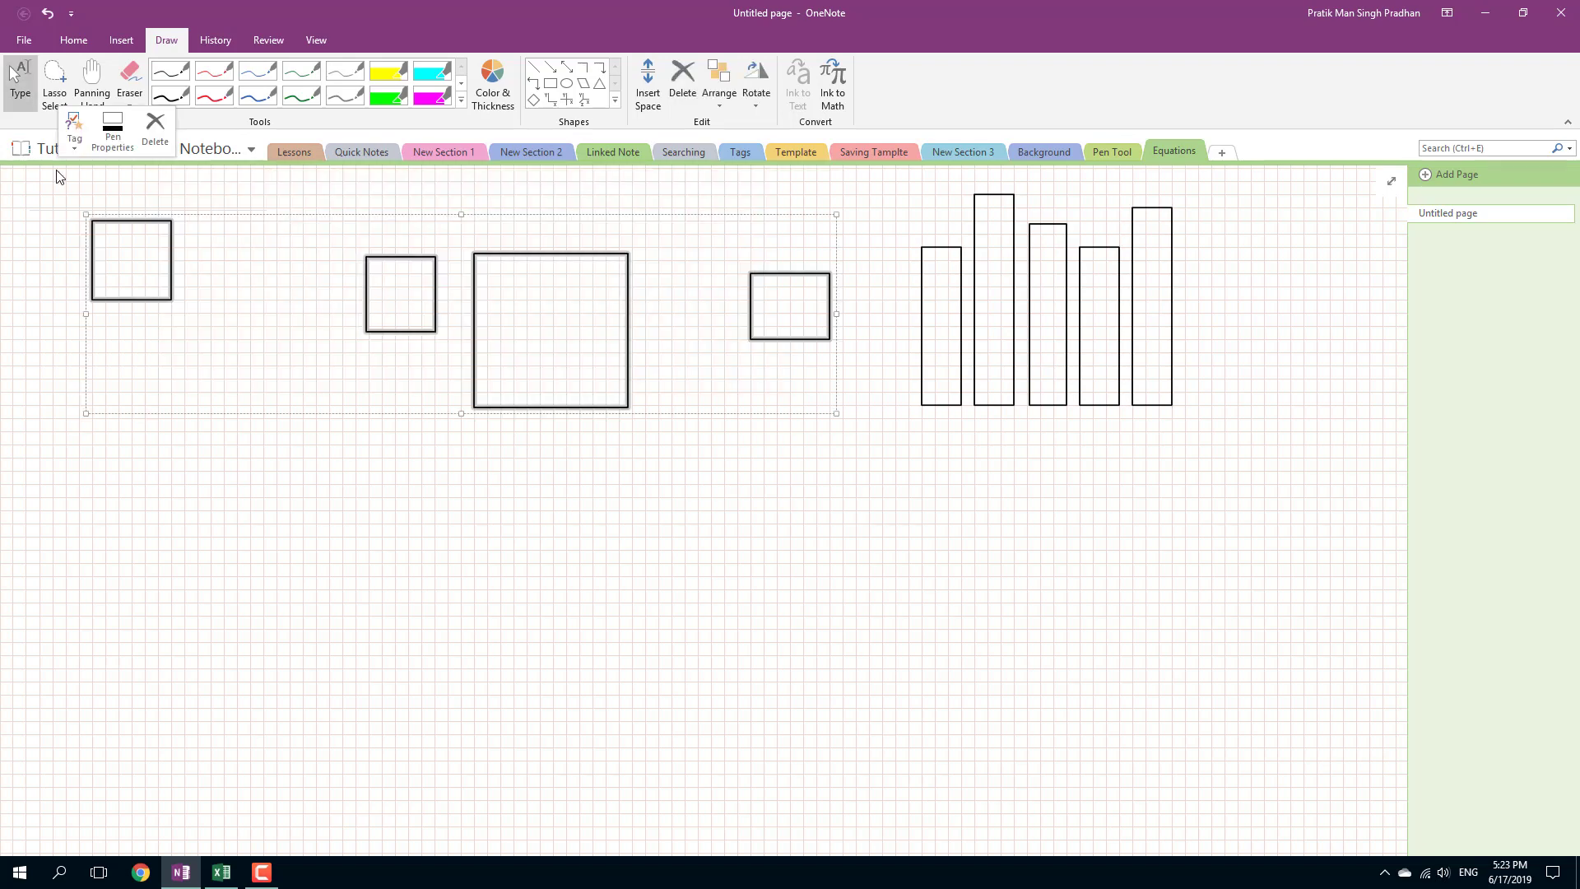
key(Delete)
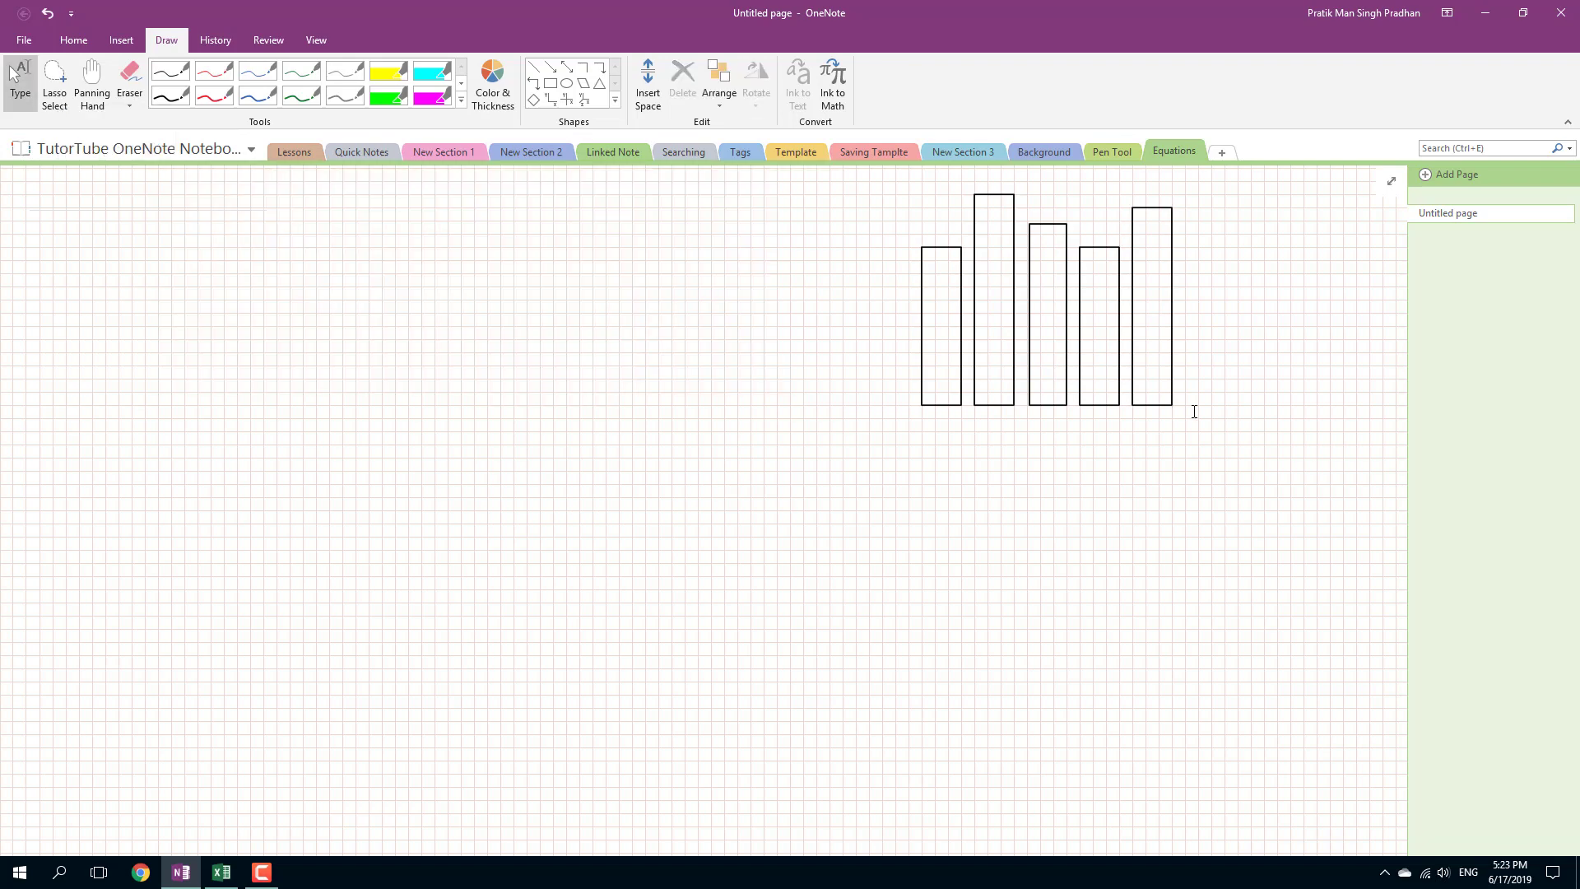
click(541, 68)
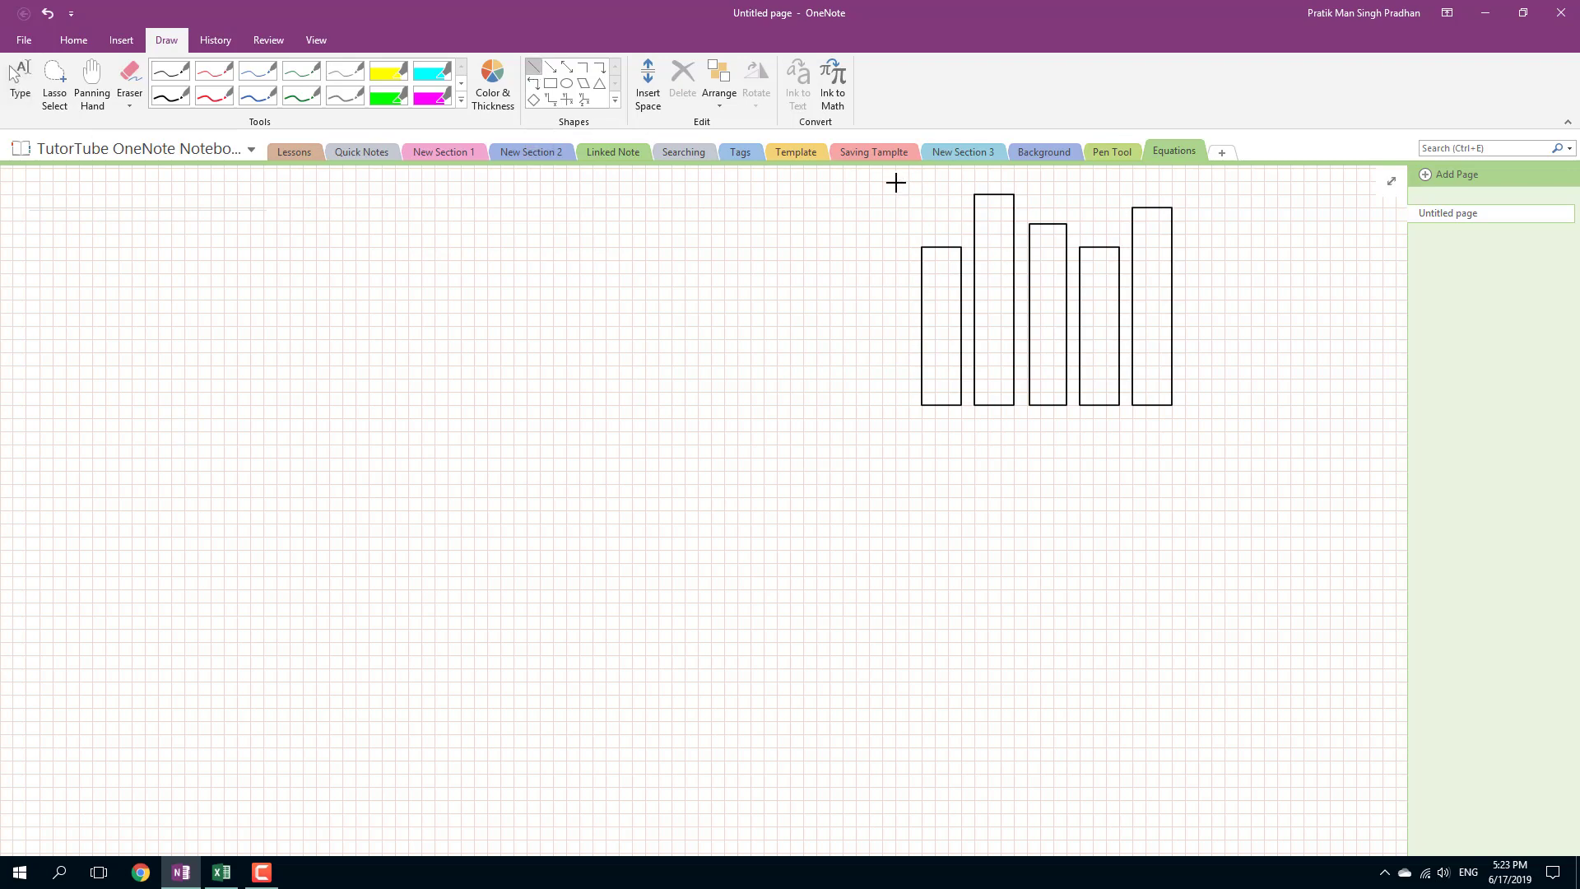
Add axis lines along the bars, then move the whole chart to the page's left
mouse_move(897, 180)
mouse_down()
mouse_move(897, 417)
mouse_move(1128, 409)
mouse_move(1212, 426)
mouse_up()
click(19, 82)
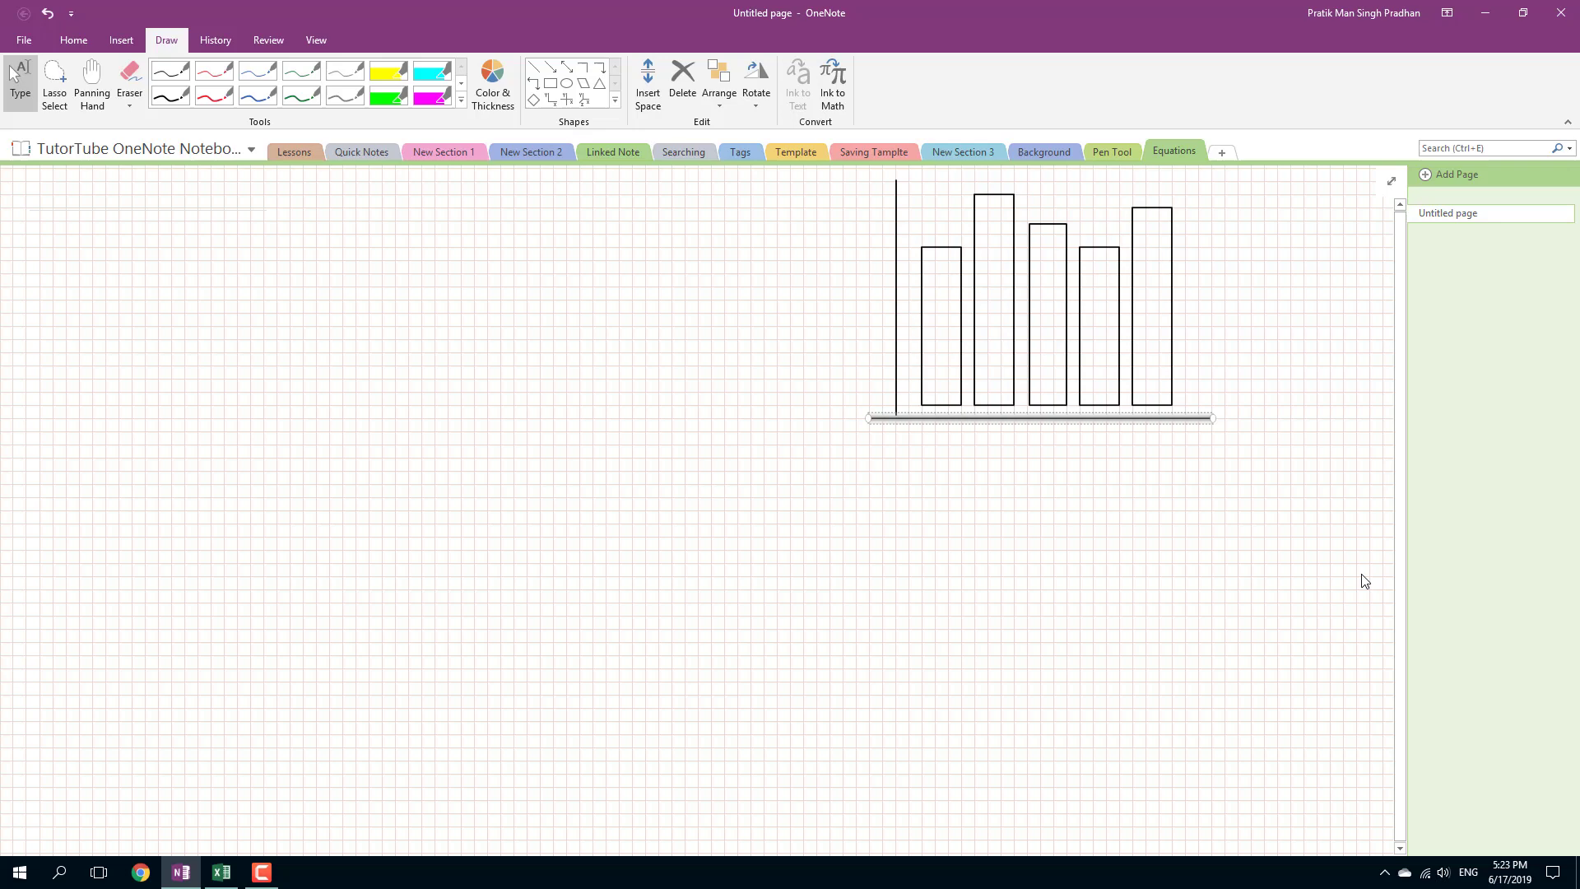
mouse_move(1340, 566)
mouse_down()
mouse_move(1251, 486)
mouse_move(593, 166)
mouse_up()
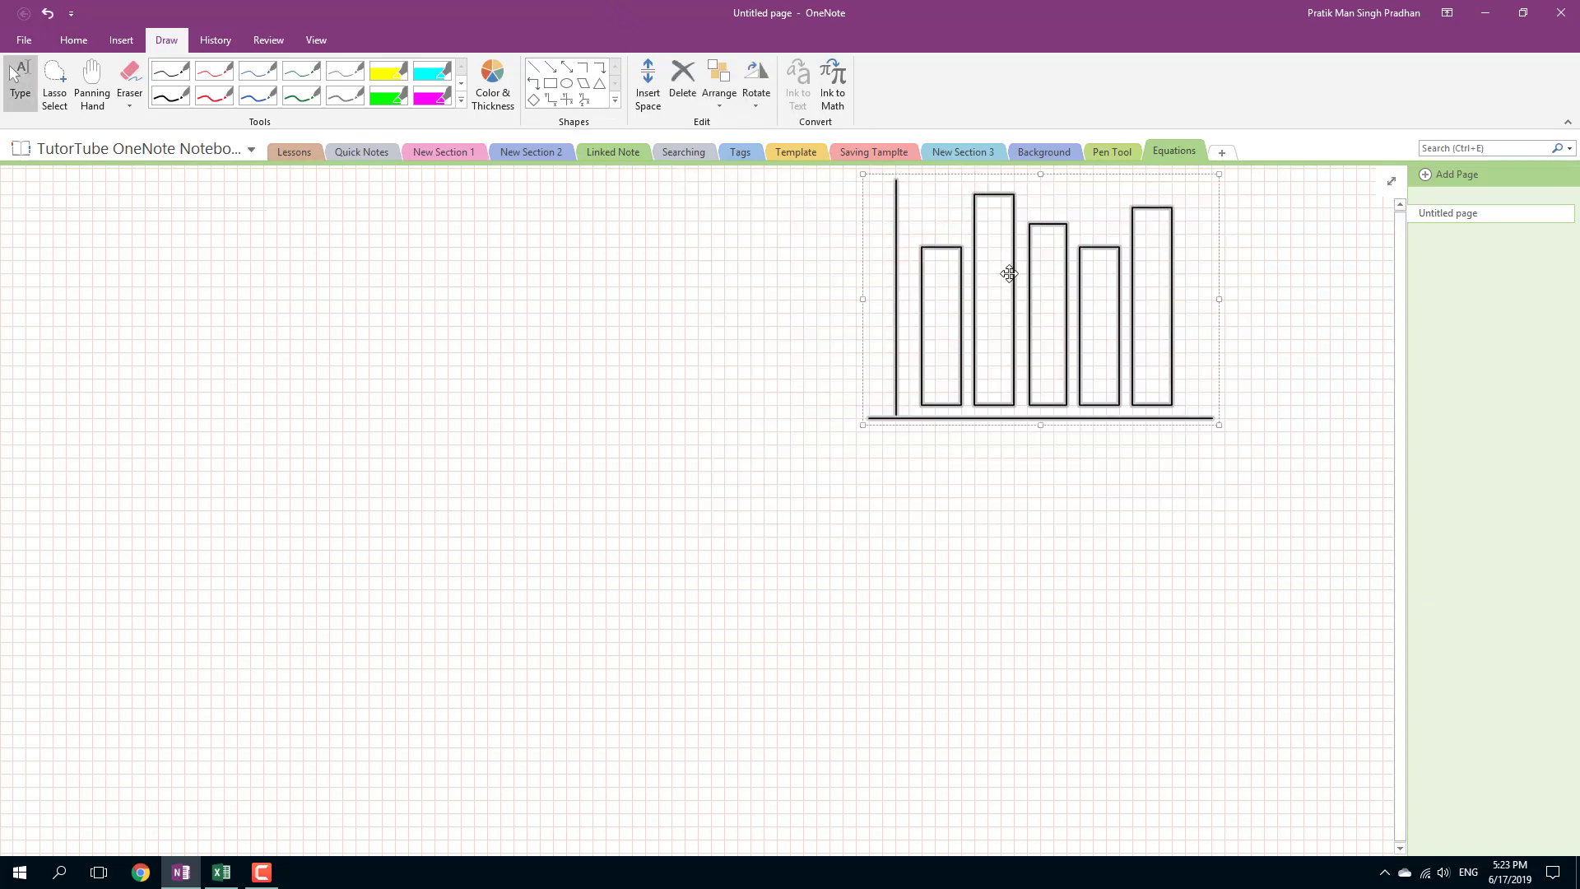
drag(1009, 273, 165, 310)
click(650, 406)
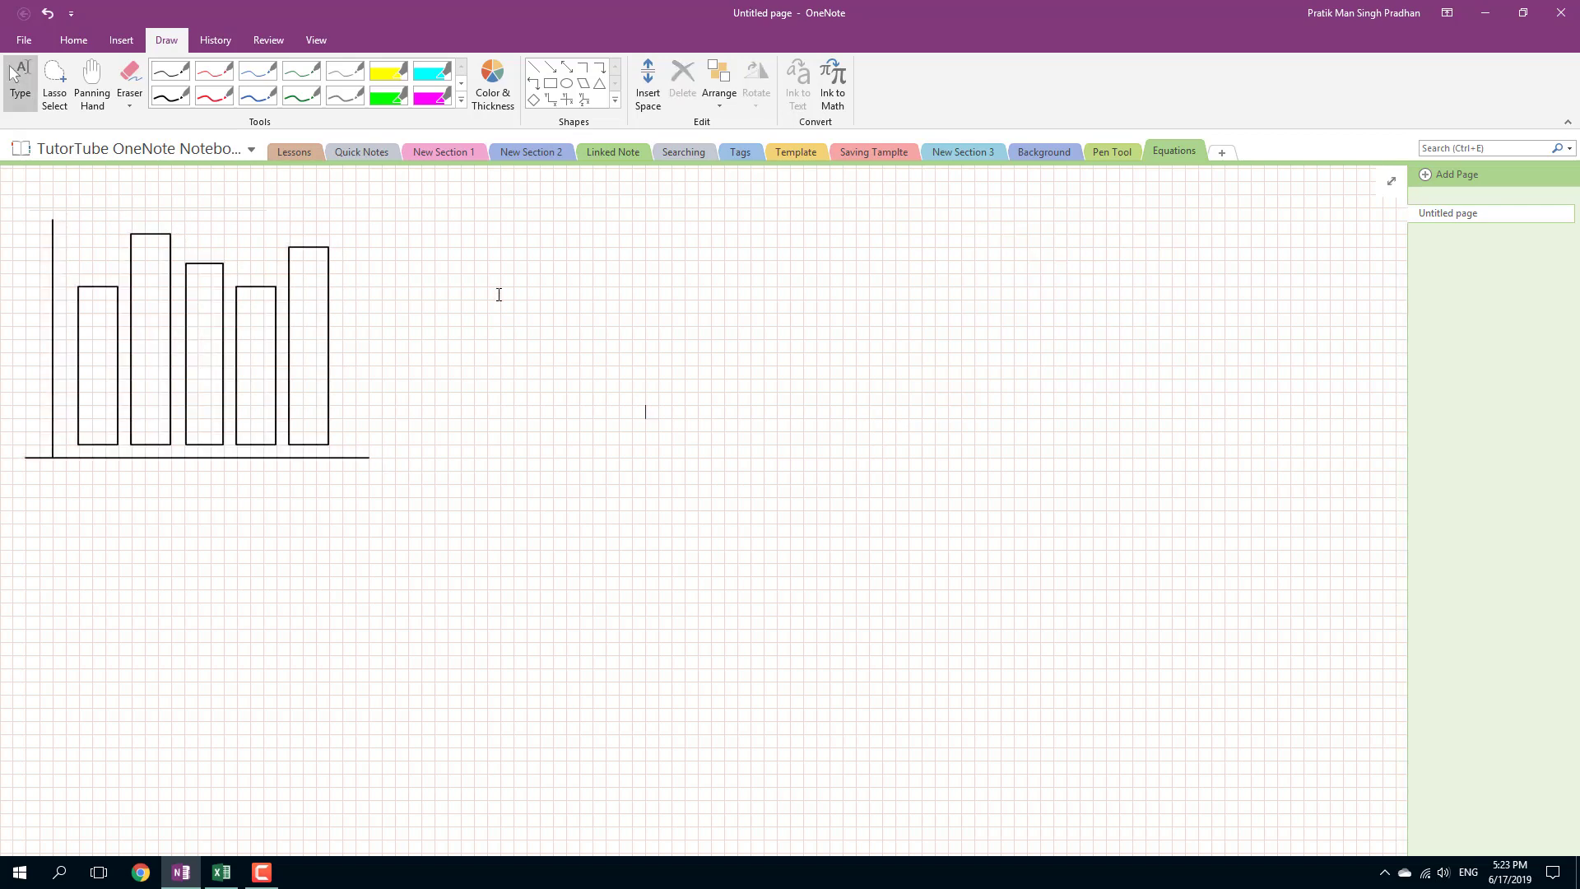